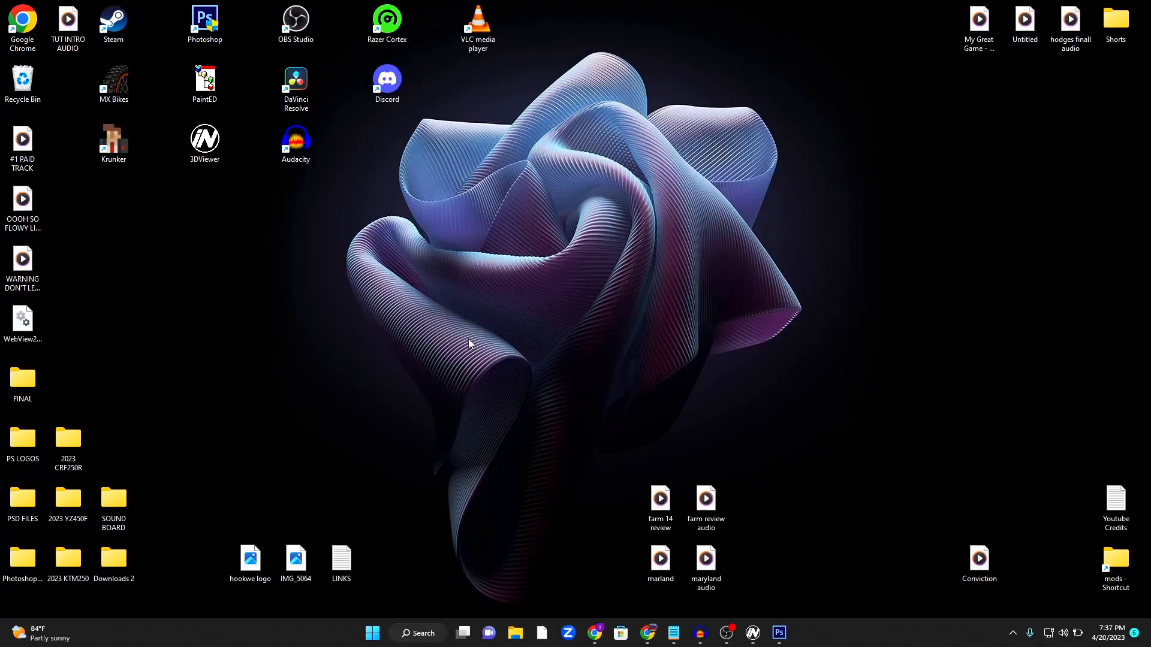
Look through the open browser pages for OEM 2023 additional downloads, MX Bikes and GIMP
{"action": "left_click", "coordinate": [595, 633]}
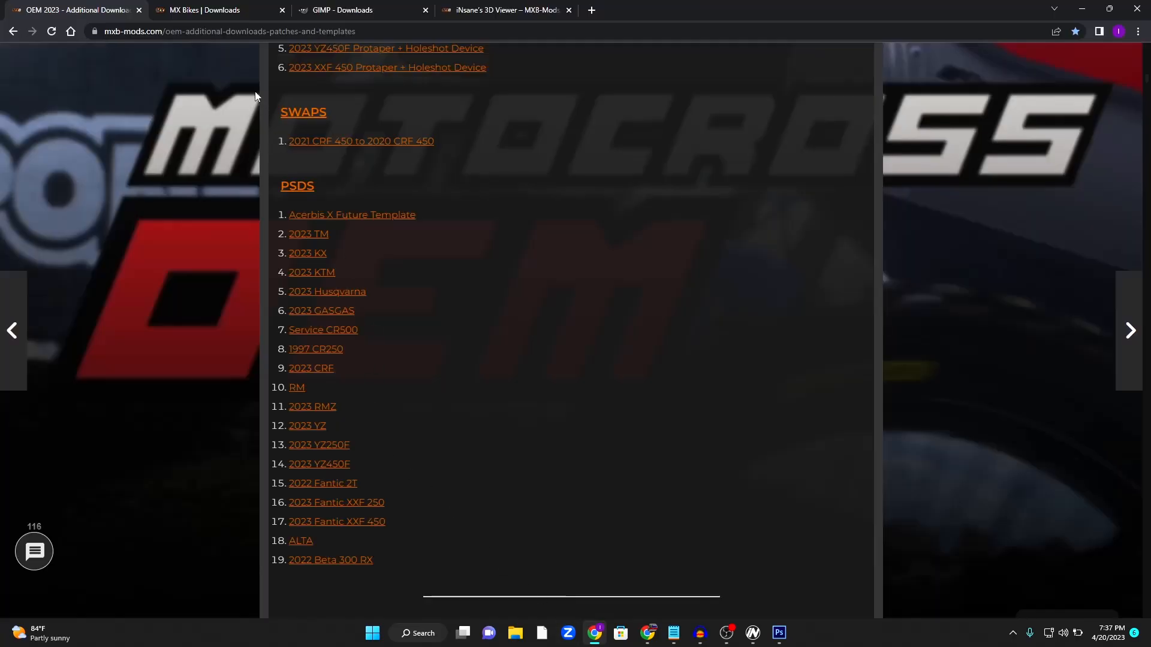
{"action": "left_click", "coordinate": [205, 11]}
{"action": "left_click", "coordinate": [305, 7]}
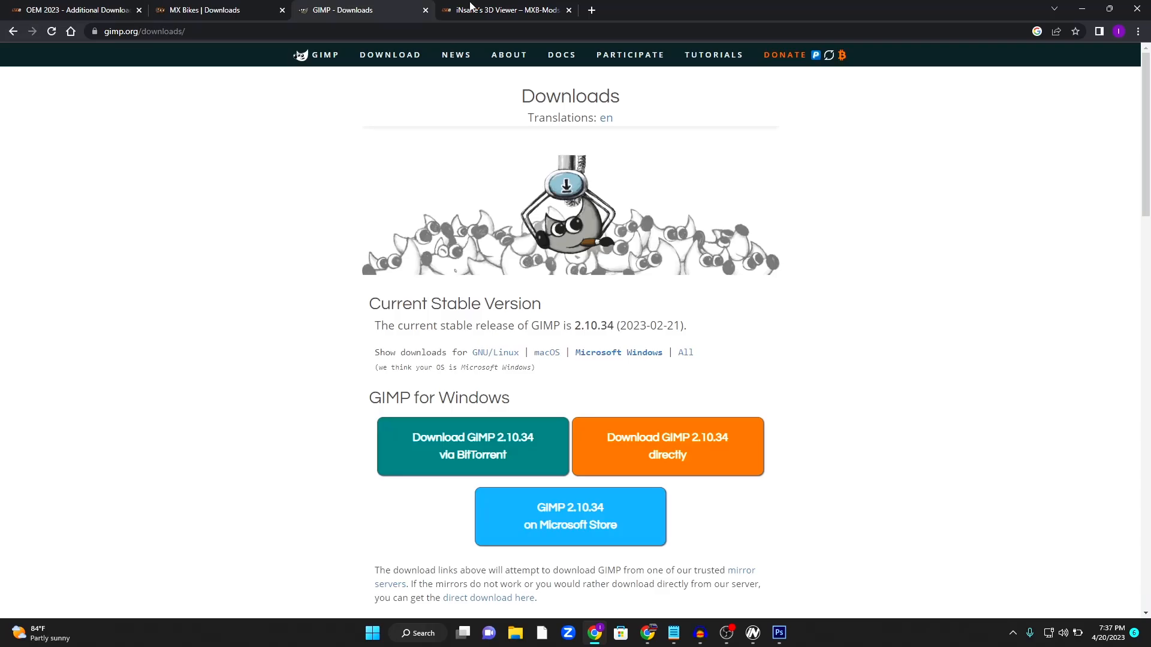
{"action": "left_click", "coordinate": [194, 7]}
{"action": "left_click", "coordinate": [374, 7]}
{"action": "left_click", "coordinate": [40, 9]}
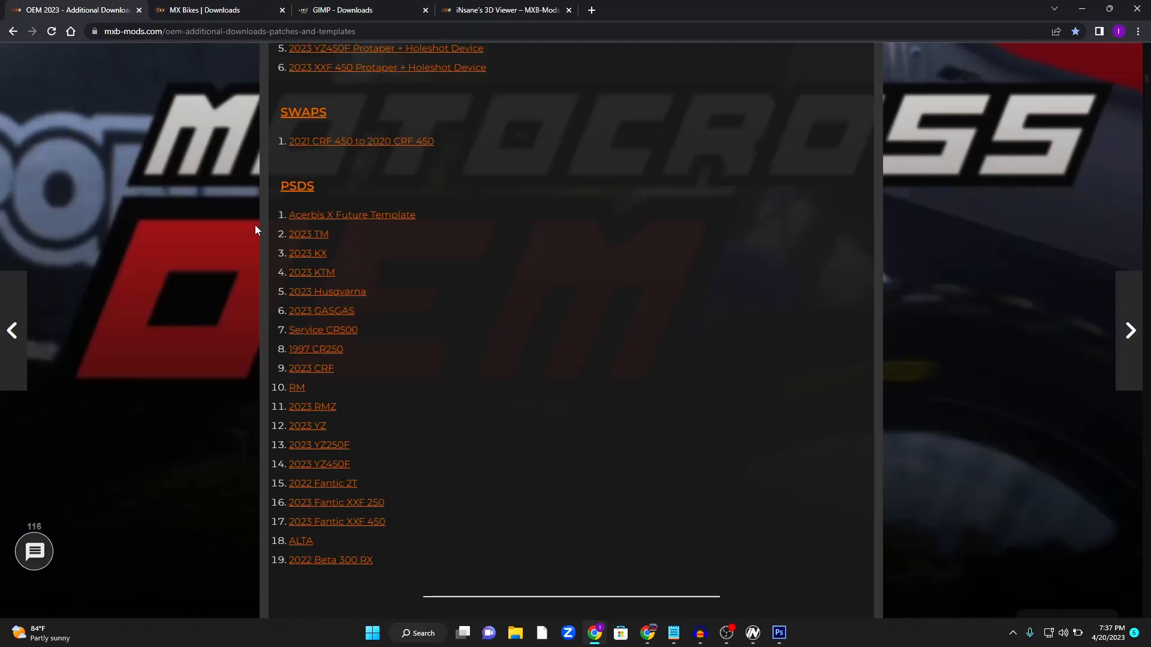
Open the 2023 KX Templates download from the PSDS list on the OEM 2023 additional downloads page
{"action": "scroll", "coordinate": [517, 221], "scroll_direction": "up", "scroll_amount": 20}
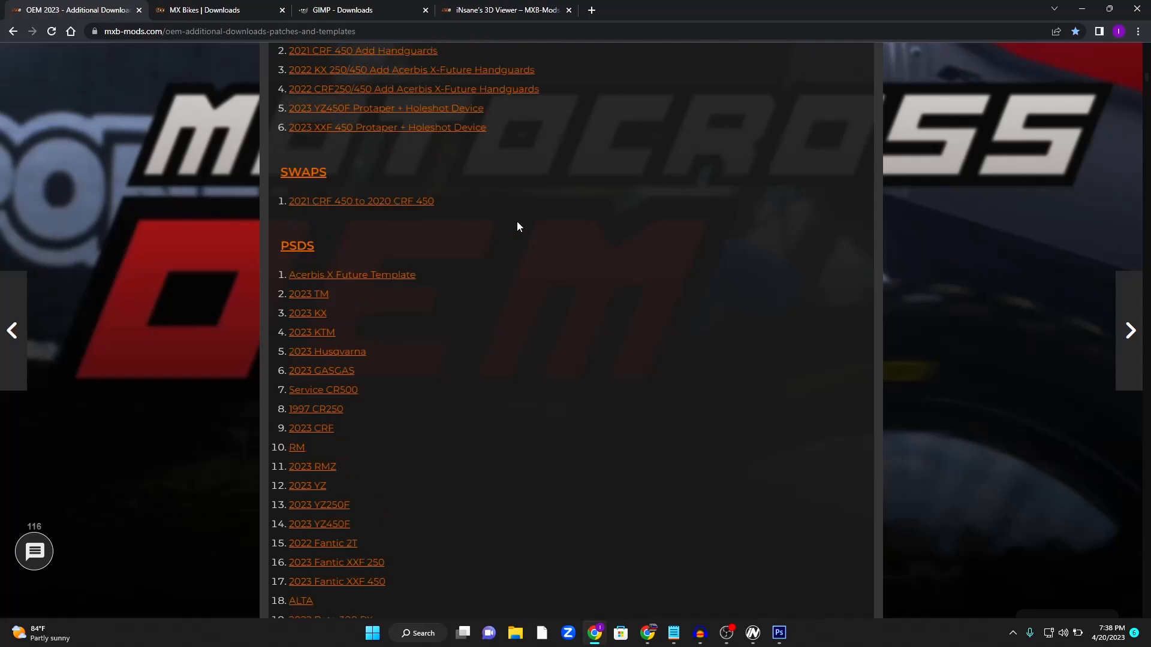
{"action": "scroll", "coordinate": [529, 227], "scroll_direction": "down", "scroll_amount": 15}
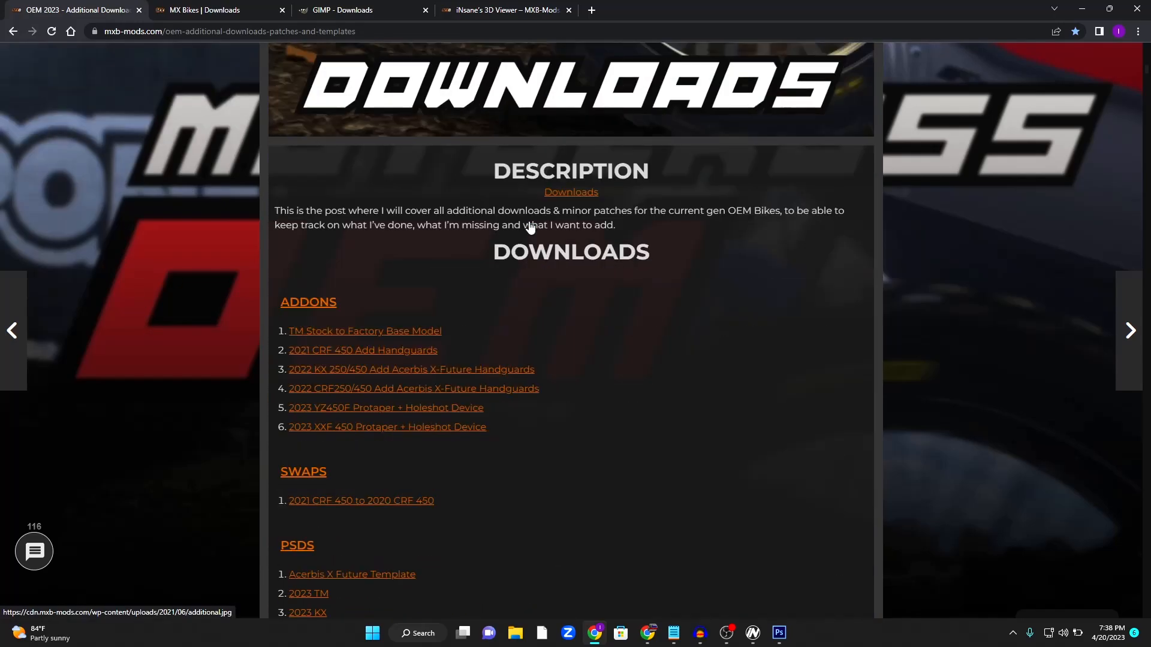
{"action": "scroll", "coordinate": [469, 383], "scroll_direction": "up", "scroll_amount": 3}
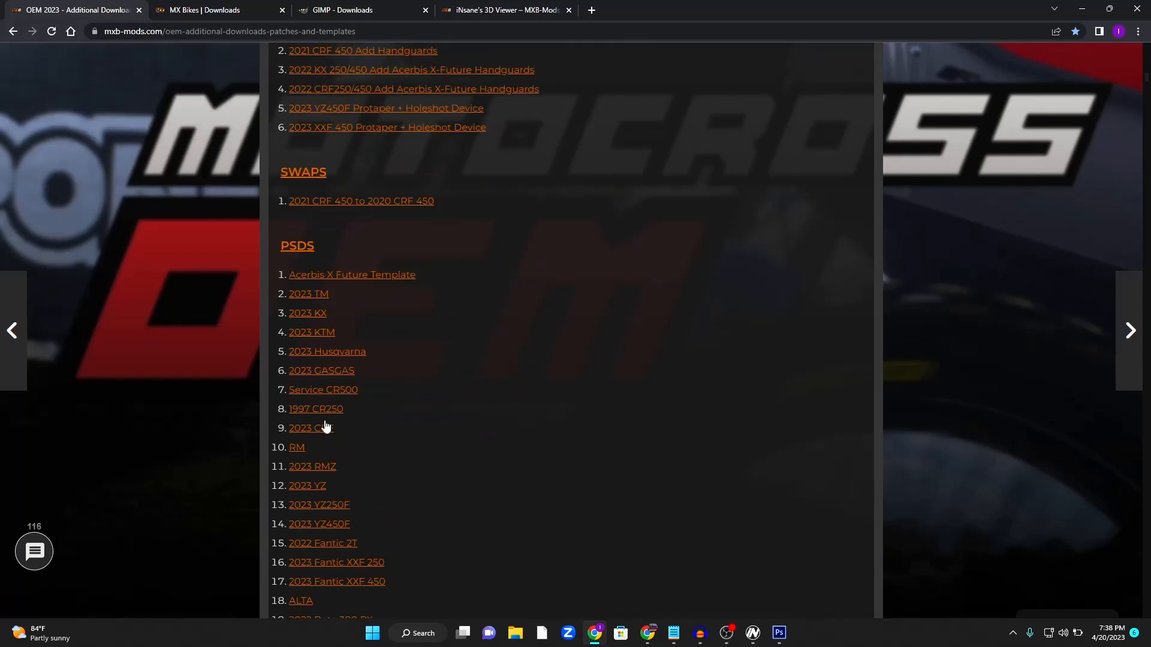
{"action": "scroll", "coordinate": [420, 437], "scroll_direction": "down", "scroll_amount": 1}
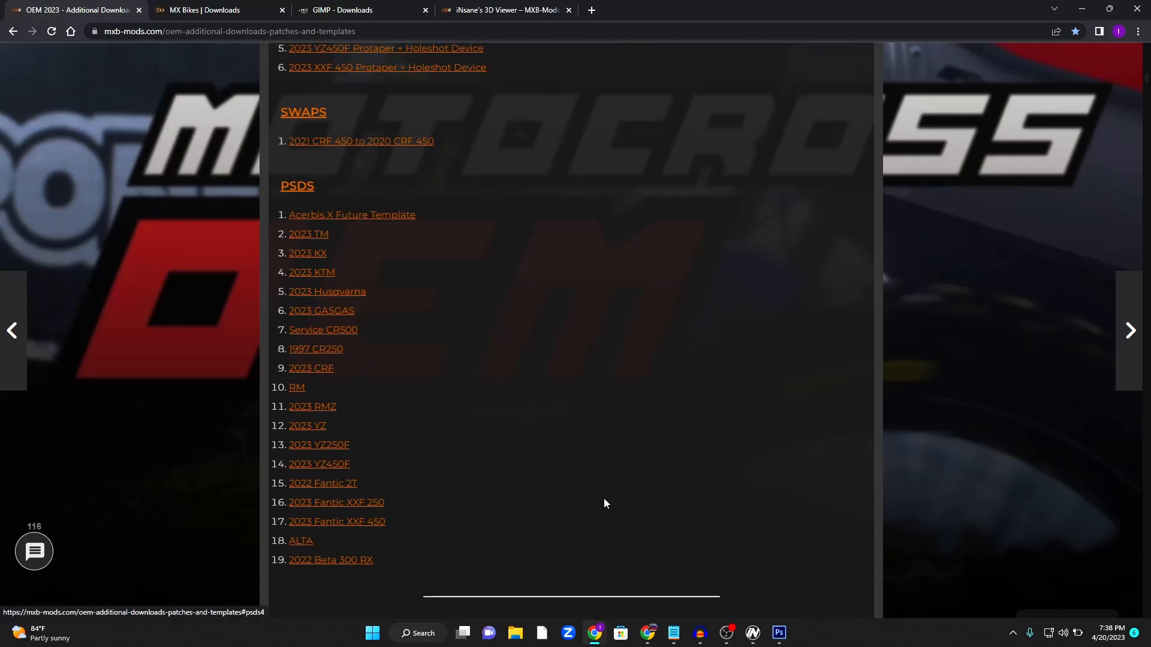
{"action": "left_click", "coordinate": [315, 254]}
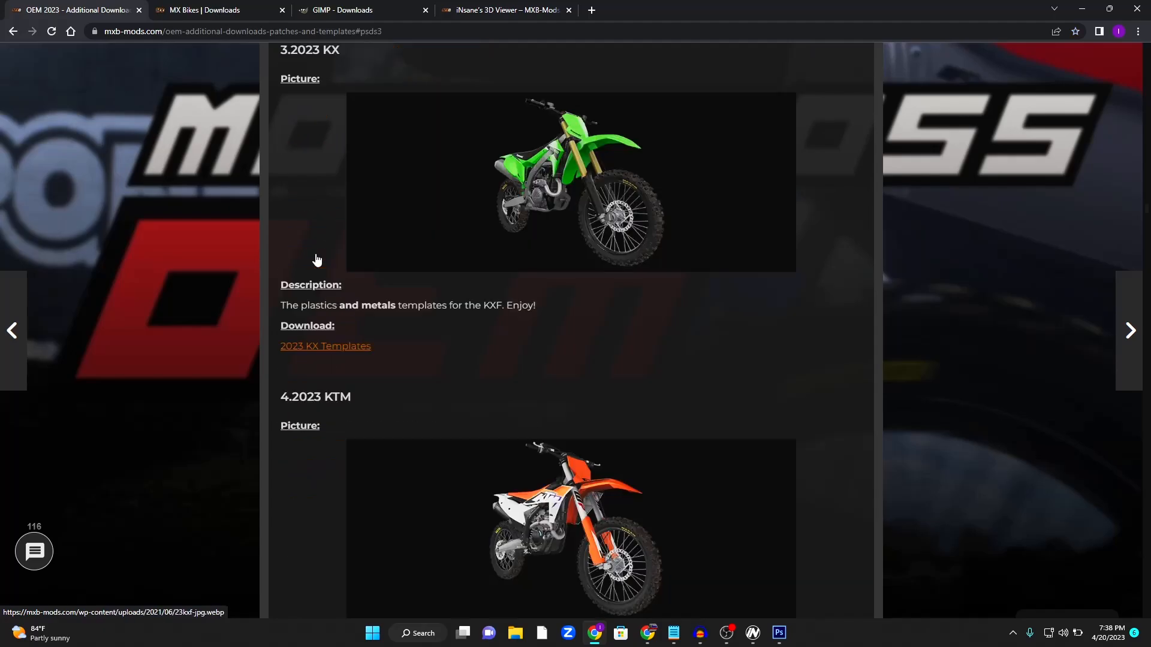
{"action": "scroll", "coordinate": [452, 307], "scroll_direction": "up", "scroll_amount": 2}
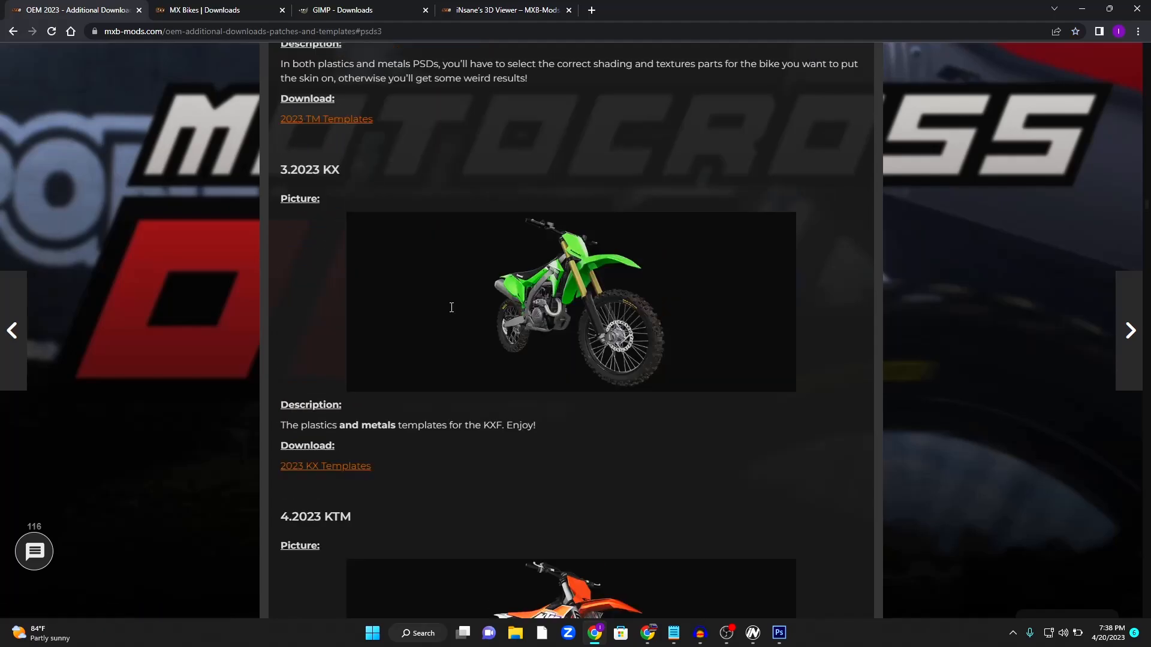
{"action": "left_click", "coordinate": [337, 467]}
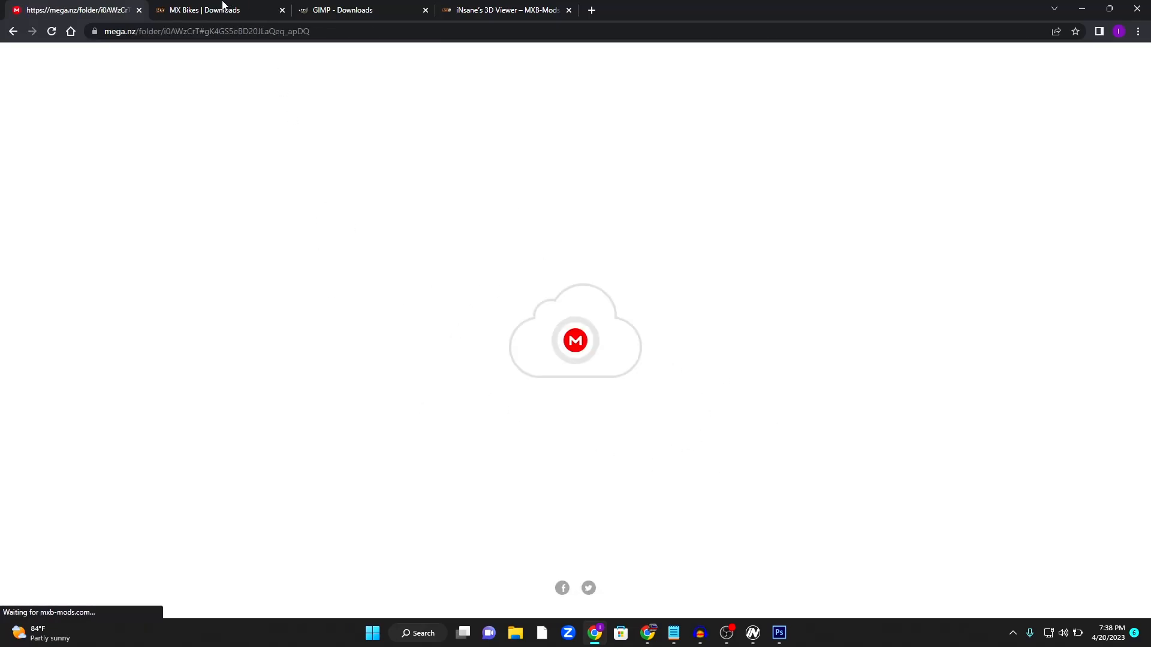
Review the download pages for MX Bikes, GIMP and iNsane's 3D Viewer, and put the browser away
{"action": "left_click", "coordinate": [222, 4]}
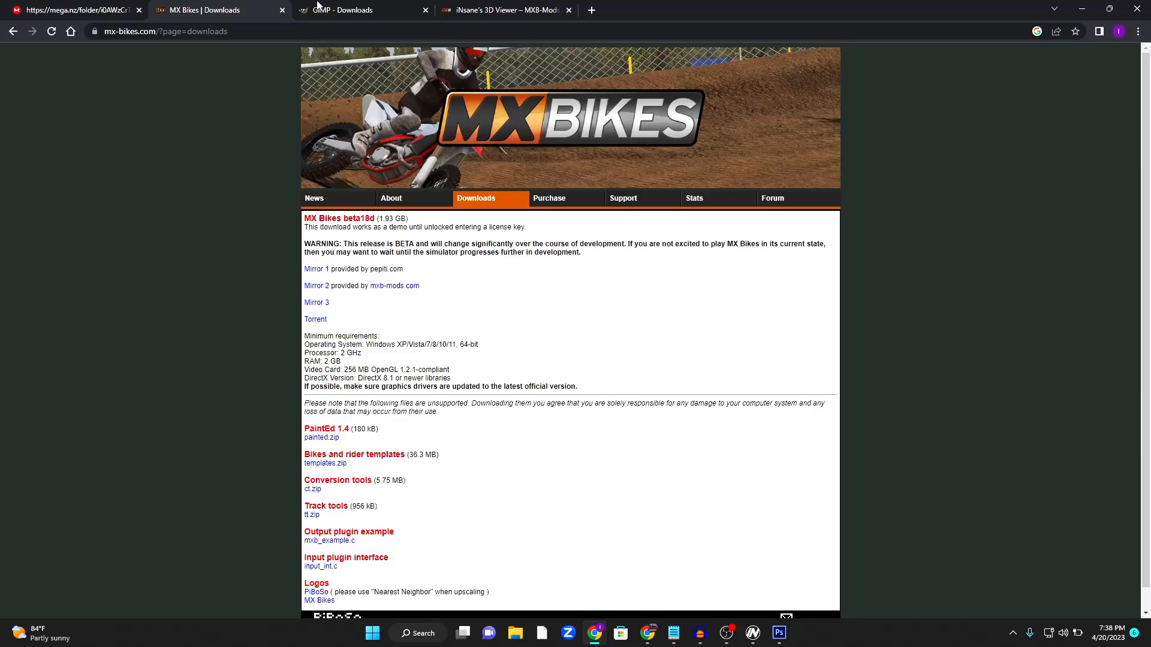
{"action": "left_click", "coordinate": [336, 8]}
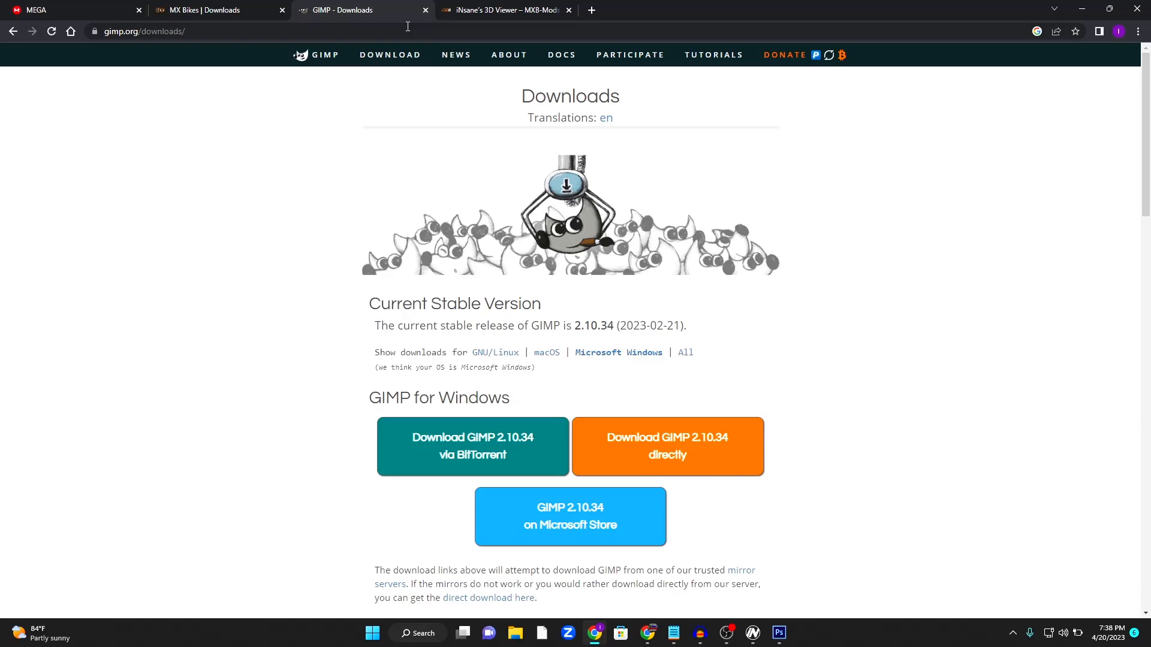
{"action": "left_click", "coordinate": [526, 14]}
{"action": "scroll", "coordinate": [589, 182], "scroll_direction": "up", "scroll_amount": 2}
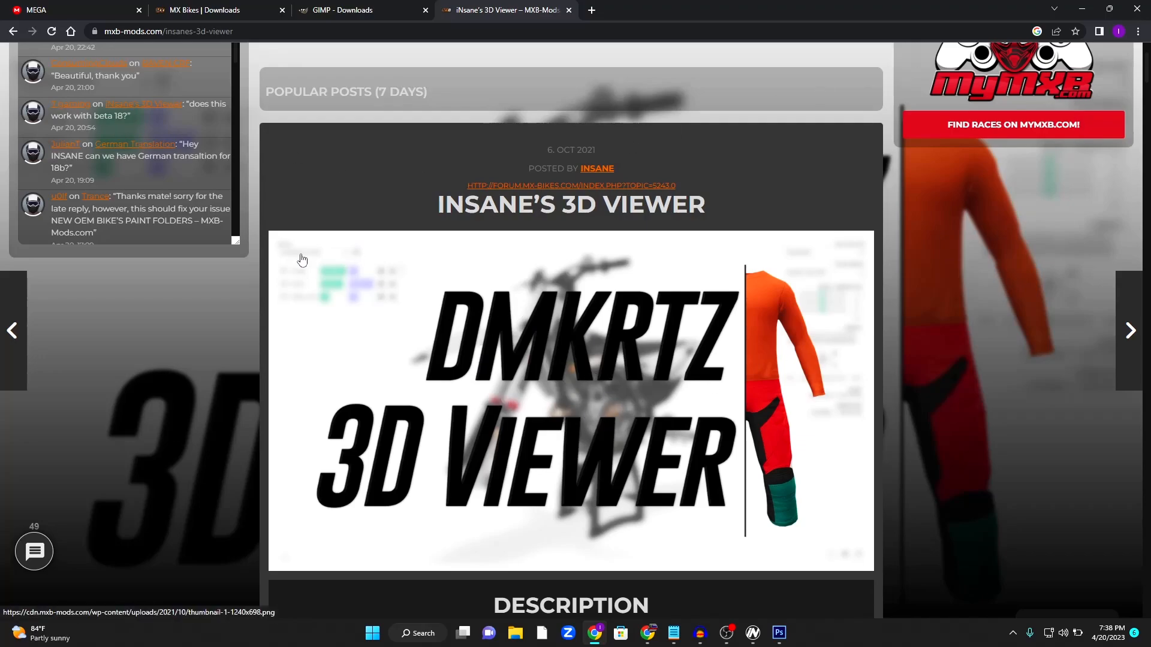
{"action": "left_click", "coordinate": [1084, 10]}
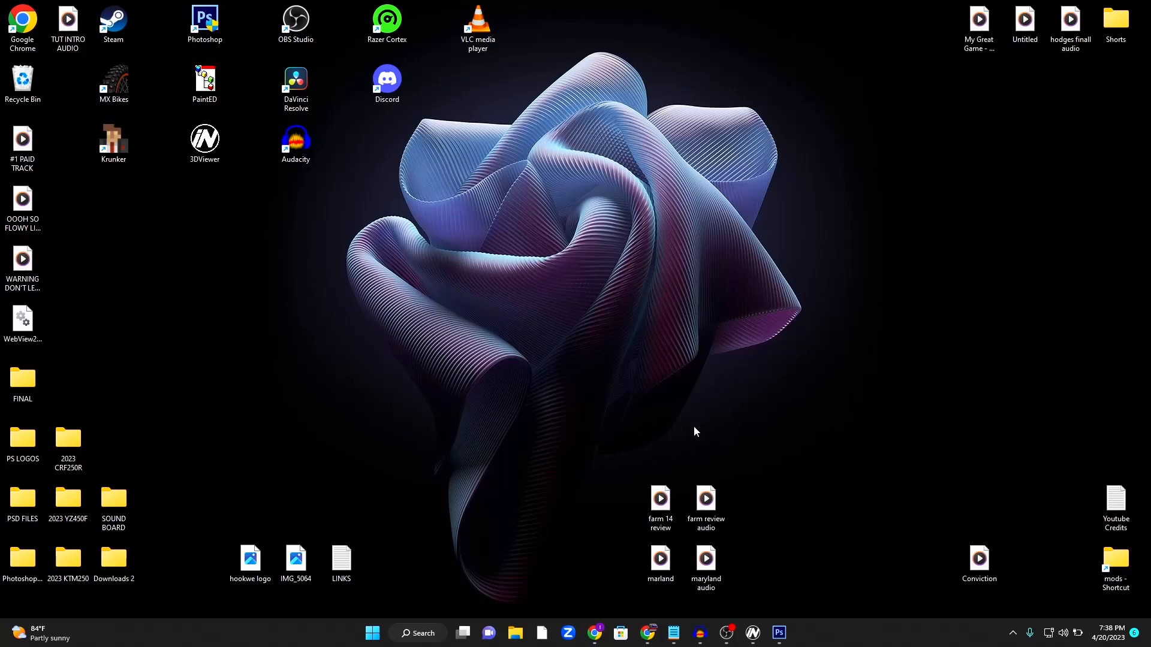
Switch to Photoshop and hide the Credits (DISABLE THIS) layer in KX Plastics.psd
{"action": "left_click", "coordinate": [779, 633]}
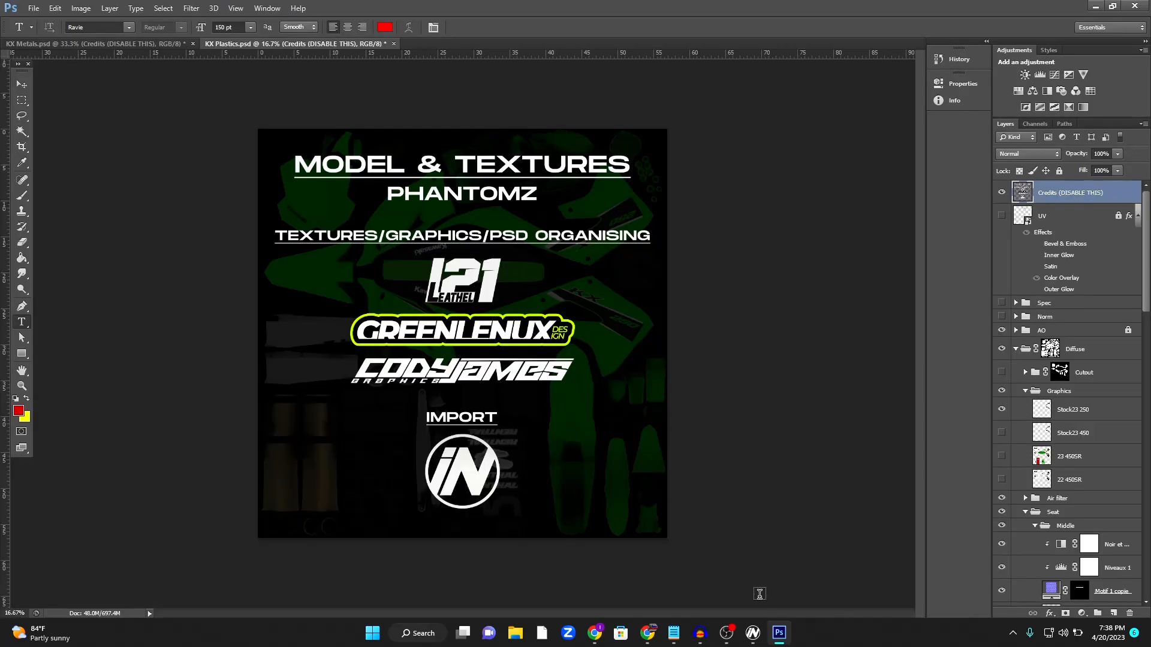
{"action": "left_click", "coordinate": [78, 43]}
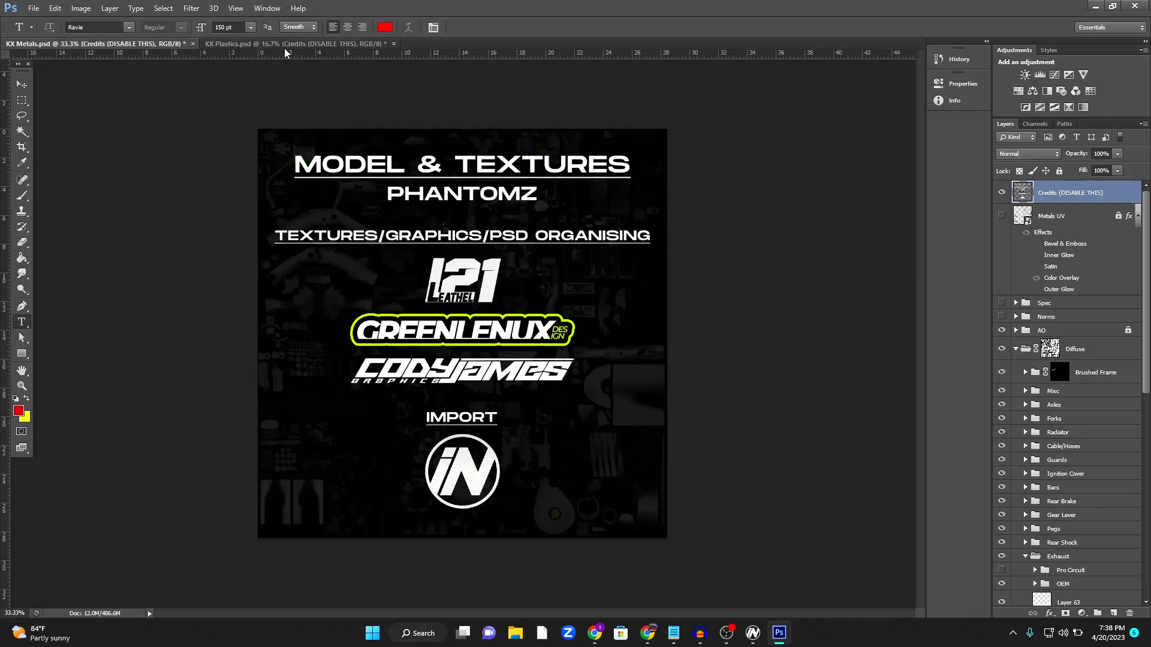
{"action": "left_click", "coordinate": [279, 43]}
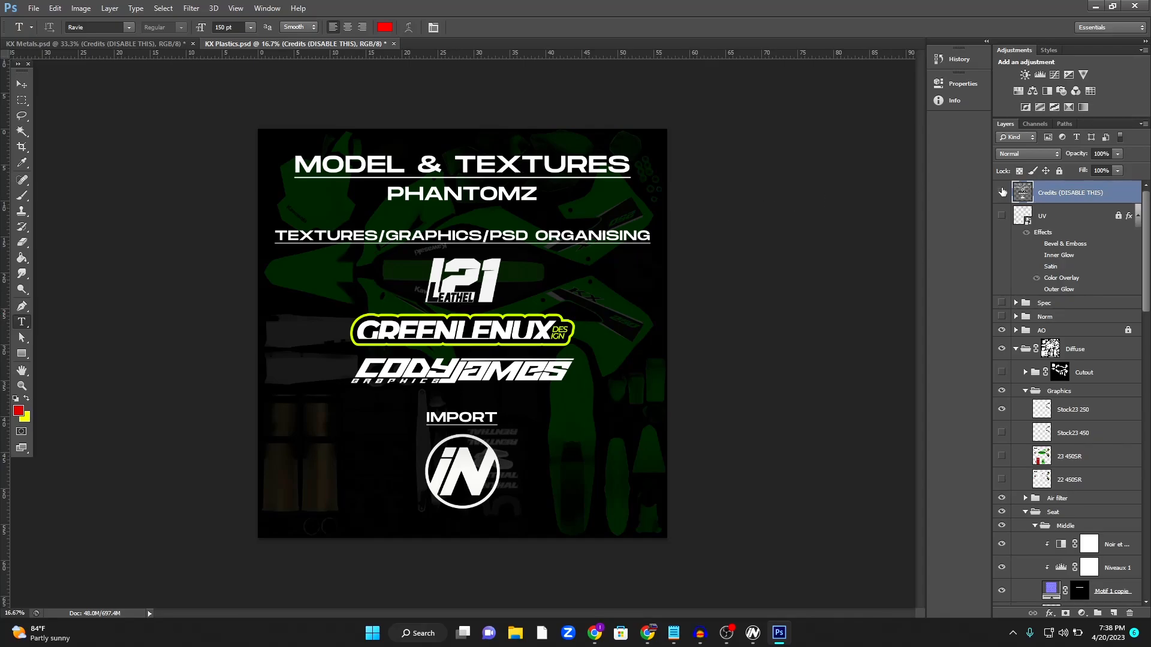
{"action": "left_click", "coordinate": [1002, 192]}
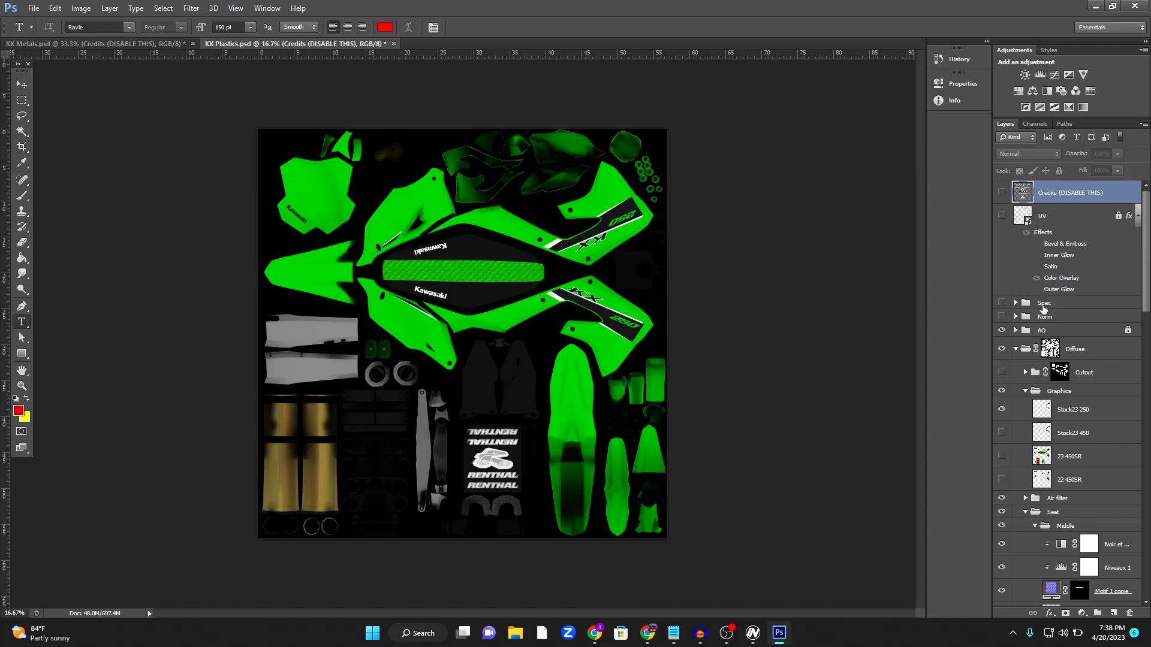
Preview the 23 450SR graphics in place of Stock23 250, and restore the Stock23 250 graphics
{"action": "scroll", "coordinate": [1067, 330], "scroll_direction": "down", "scroll_amount": 2}
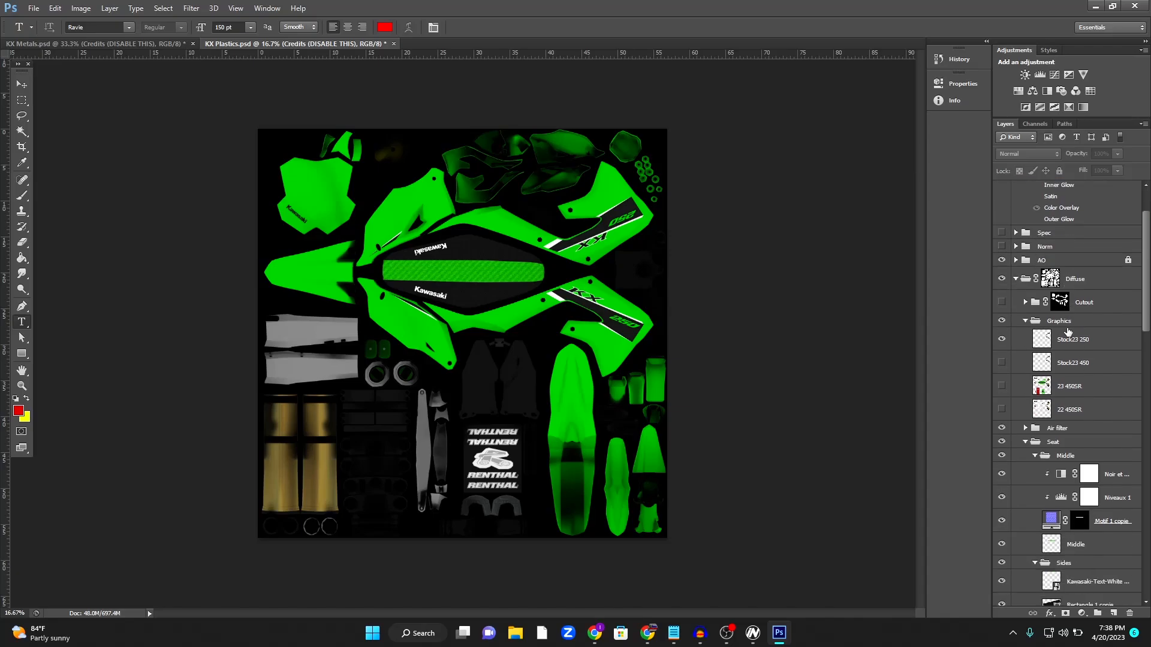
{"action": "scroll", "coordinate": [1068, 331], "scroll_direction": "up", "scroll_amount": 1}
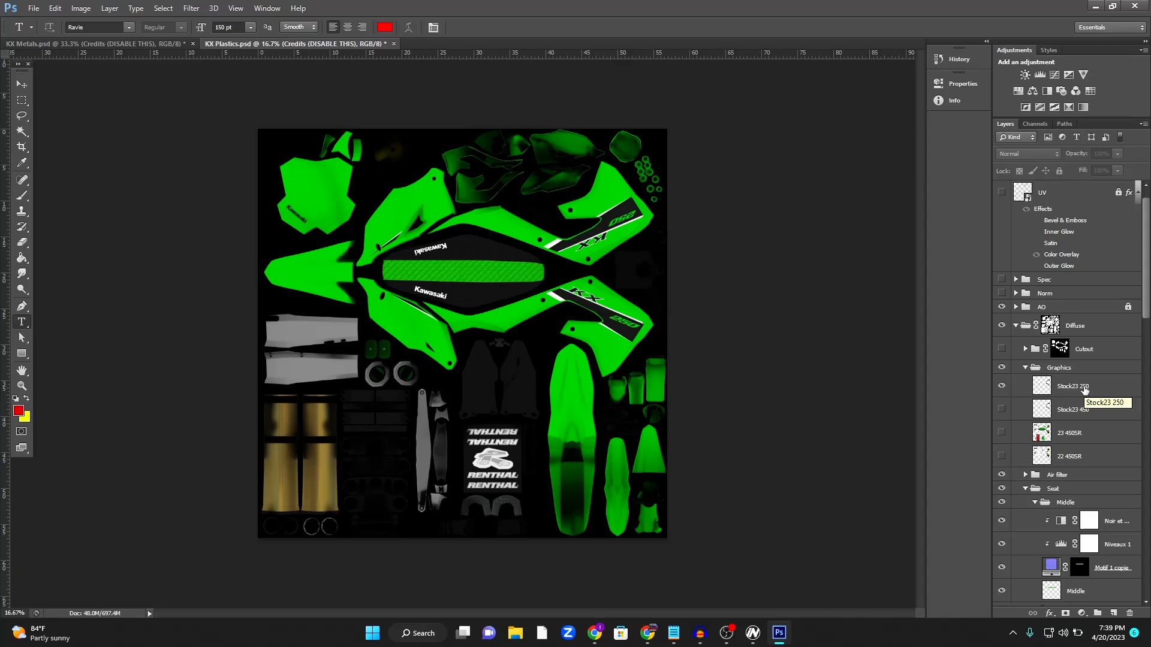
{"action": "left_click", "coordinate": [1001, 432]}
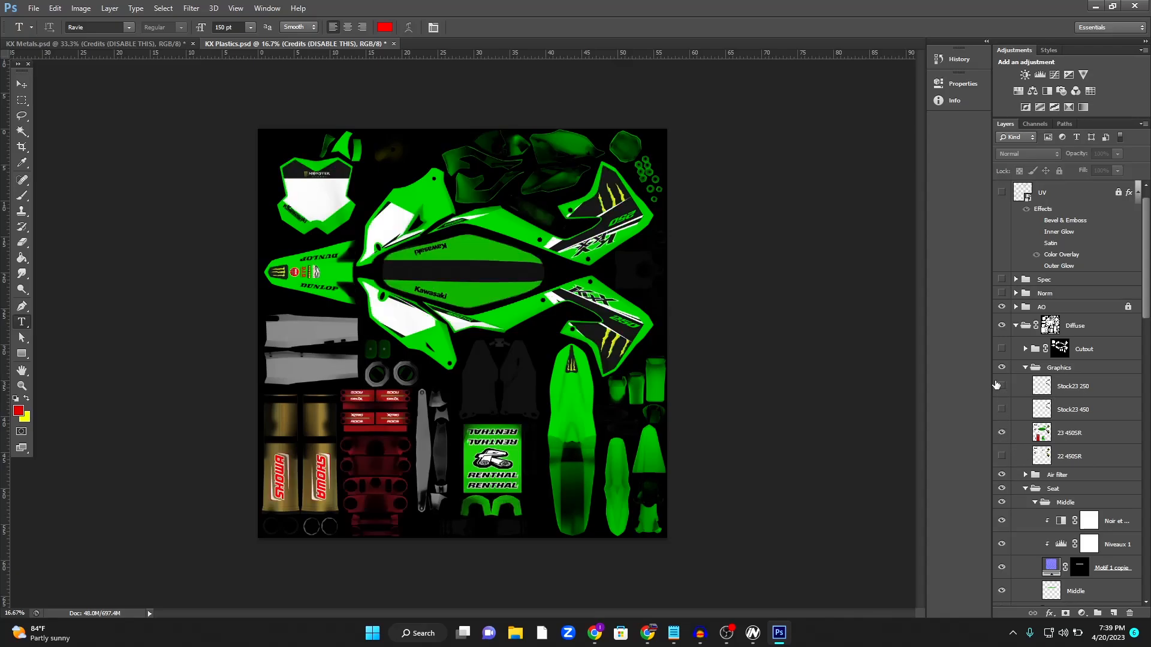
{"action": "left_click", "coordinate": [1001, 386]}
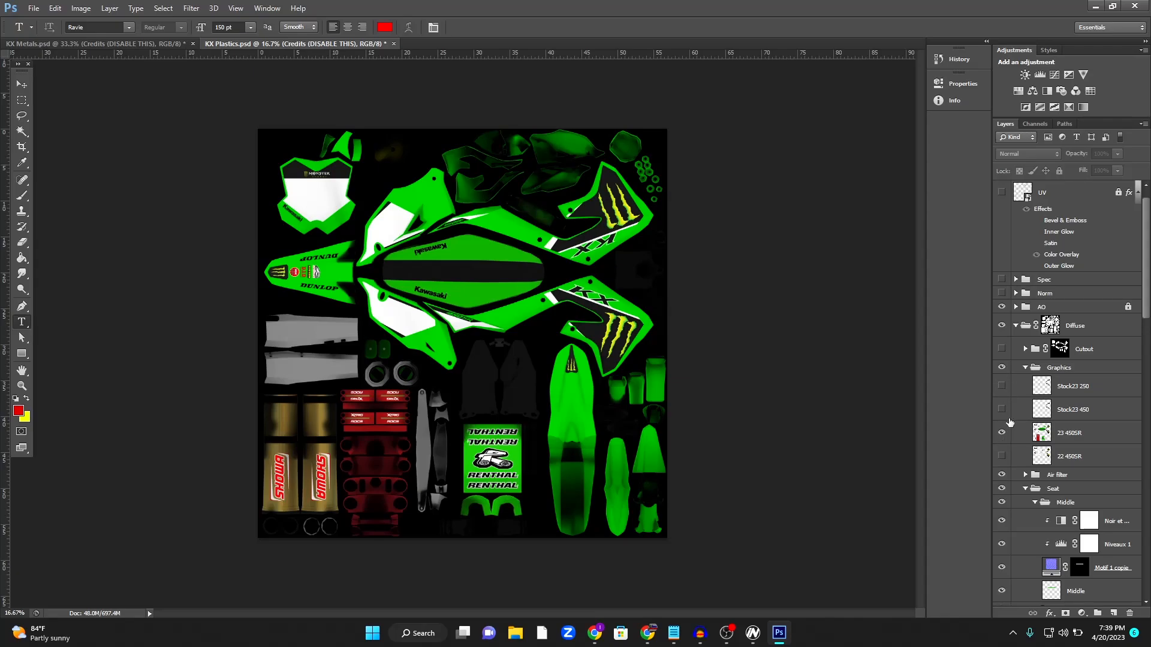
{"action": "left_click", "coordinate": [1001, 386]}
{"action": "left_click", "coordinate": [1002, 433]}
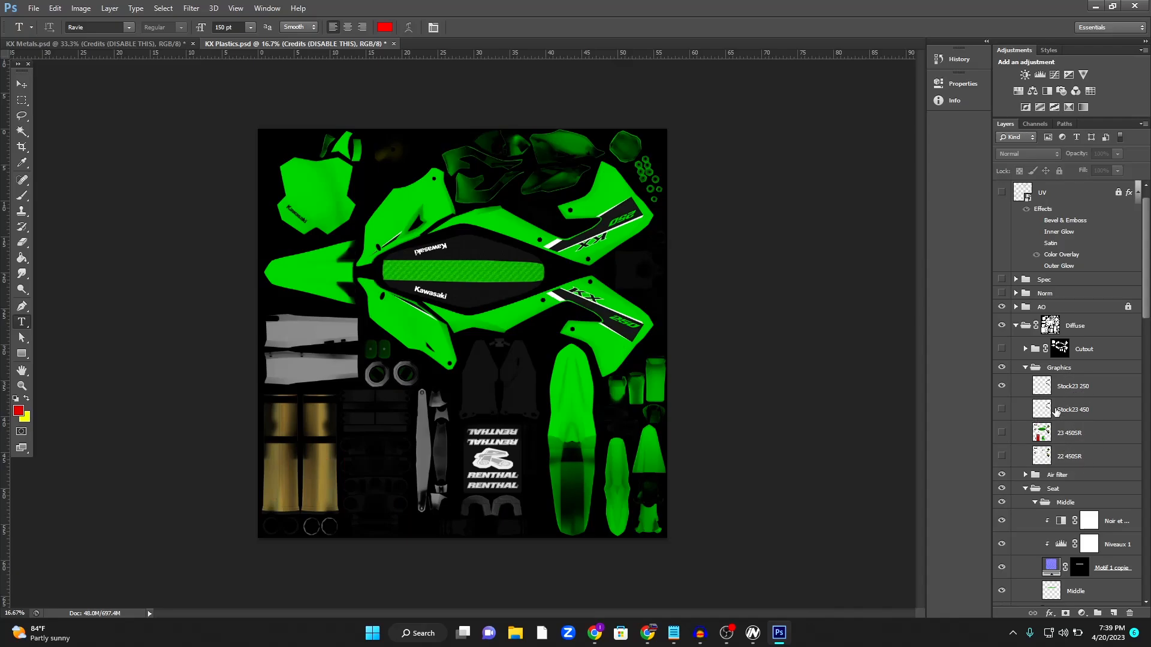
{"action": "scroll", "coordinate": [1056, 472], "scroll_direction": "down", "scroll_amount": 2}
{"action": "scroll", "coordinate": [1051, 459], "scroll_direction": "up", "scroll_amount": 2}
{"action": "scroll", "coordinate": [1049, 455], "scroll_direction": "up", "scroll_amount": 2}
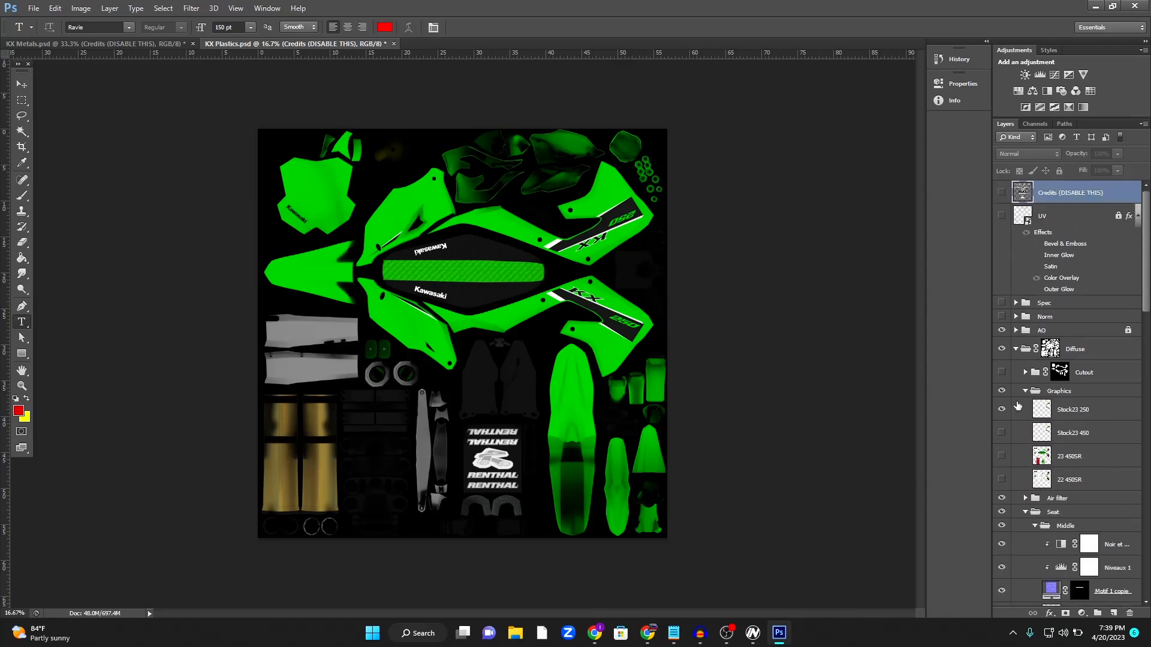
Create a new folder named KX250F on the desktop
{"action": "left_click", "coordinate": [1095, 5]}
{"action": "right_click", "coordinate": [723, 255]}
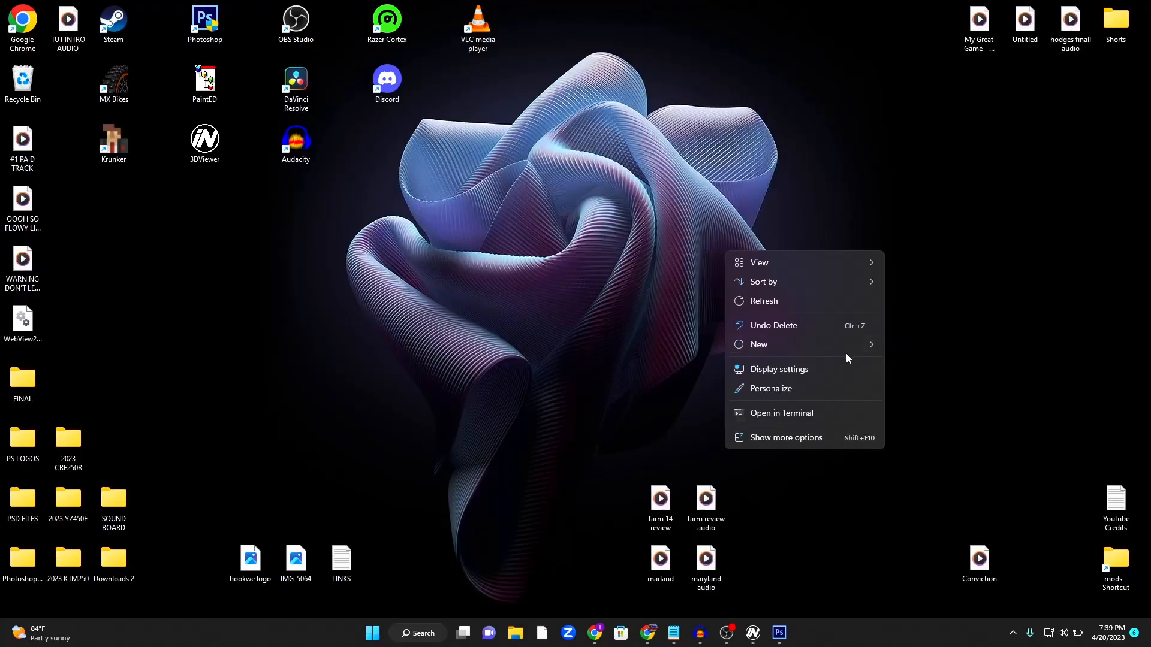
{"action": "mouse_move", "coordinate": [803, 348]}
{"action": "left_click", "coordinate": [948, 341]}
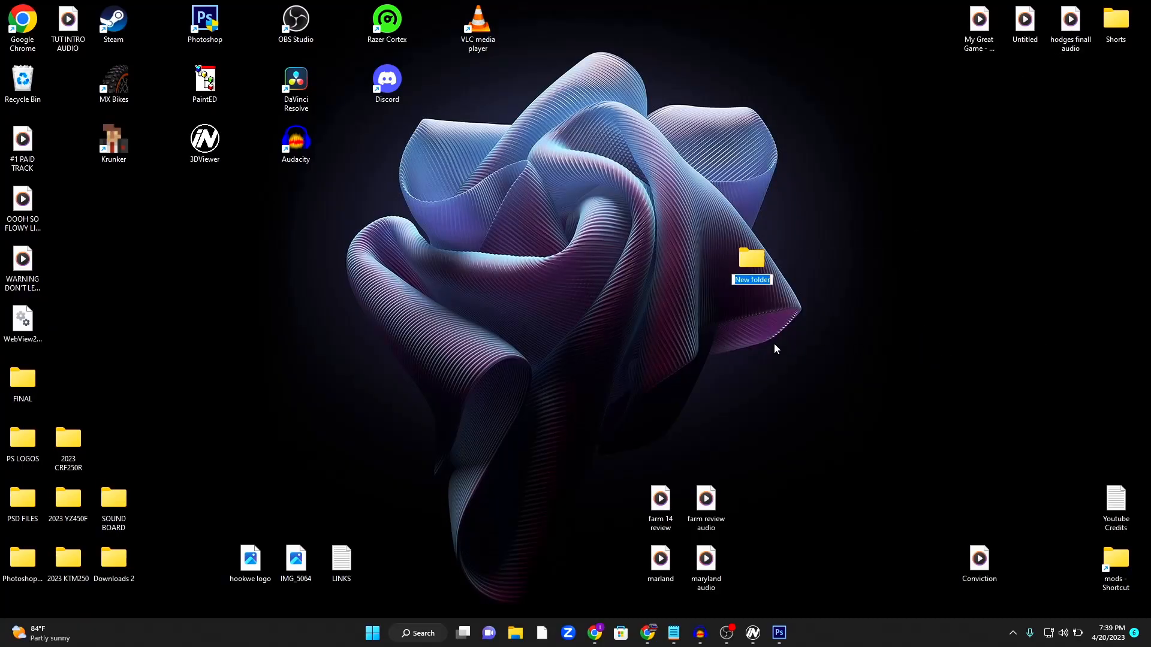
{"action": "type", "text": "KX250F"}
{"action": "key", "text": "Return"}
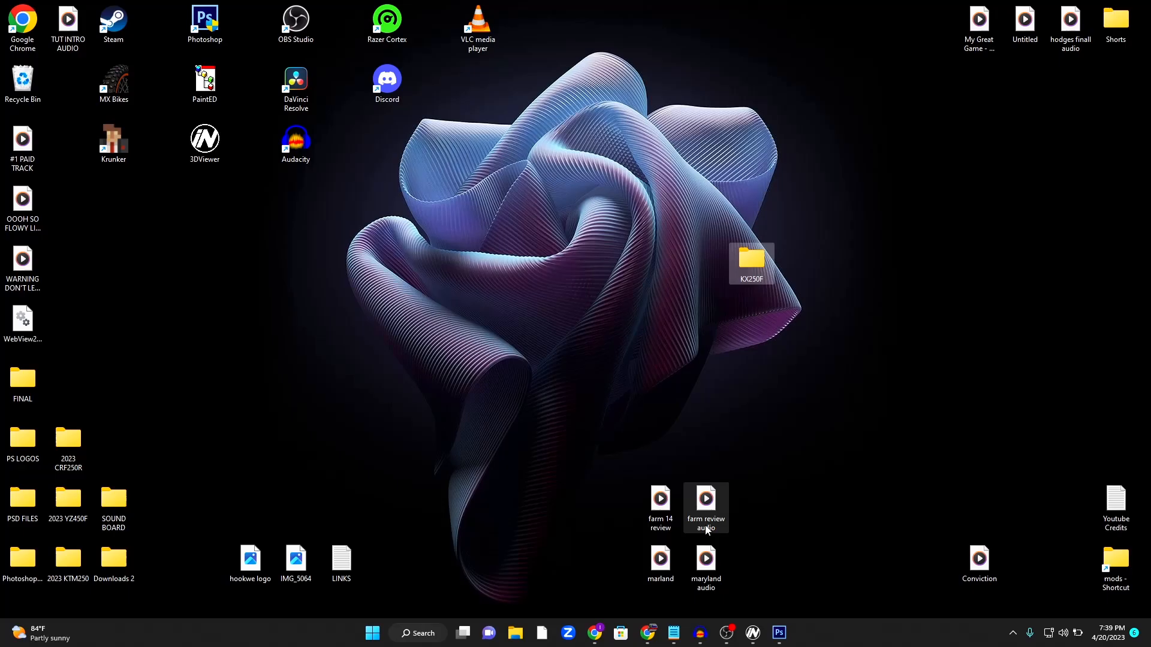
Return to Photoshop, add a text layer reading "B===D" to the plastics template, and position it on the seat's green middle section
{"action": "left_click", "coordinate": [779, 635]}
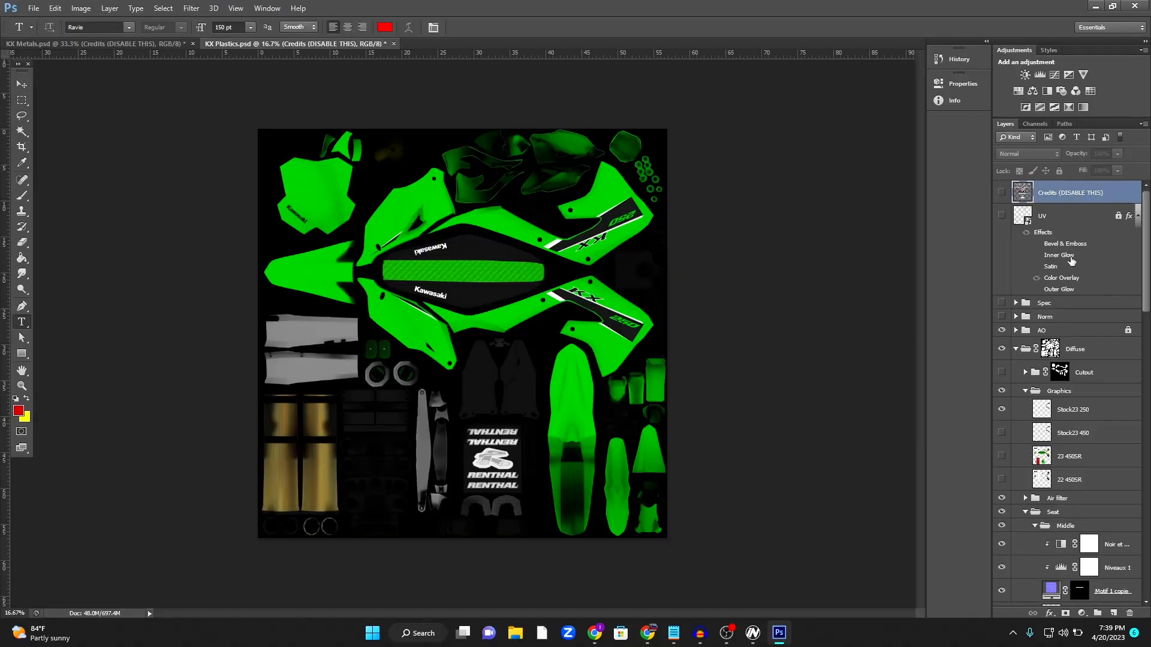
{"action": "left_click", "coordinate": [1113, 613]}
{"action": "left_click", "coordinate": [513, 438]}
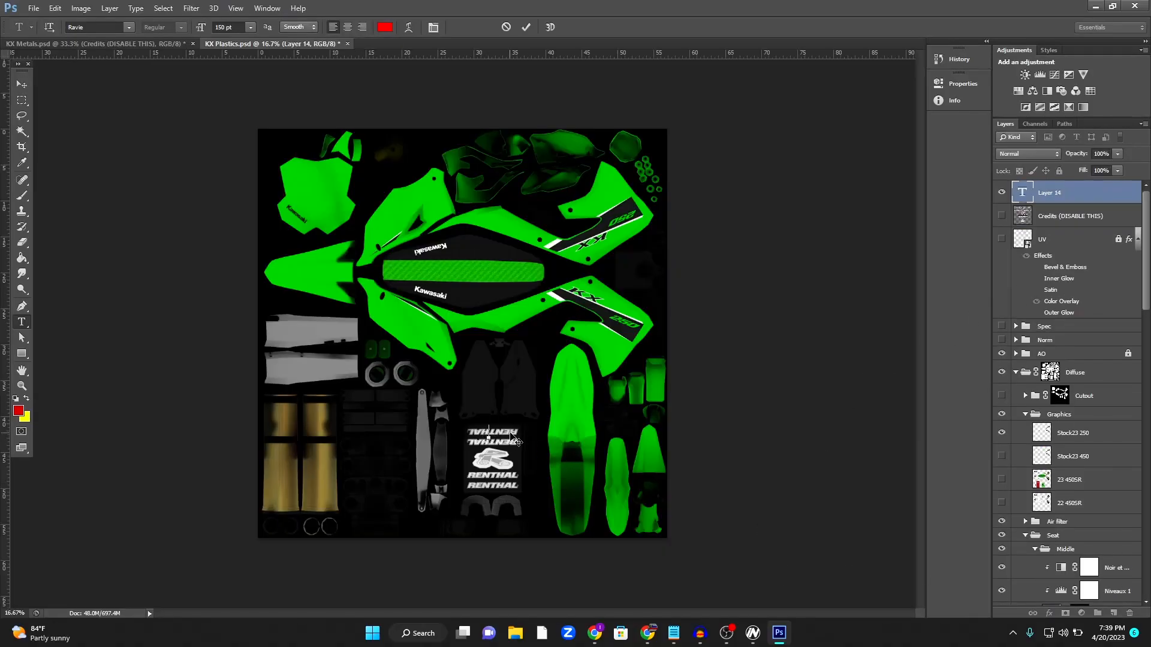
{"action": "type", "text": "BEED"}
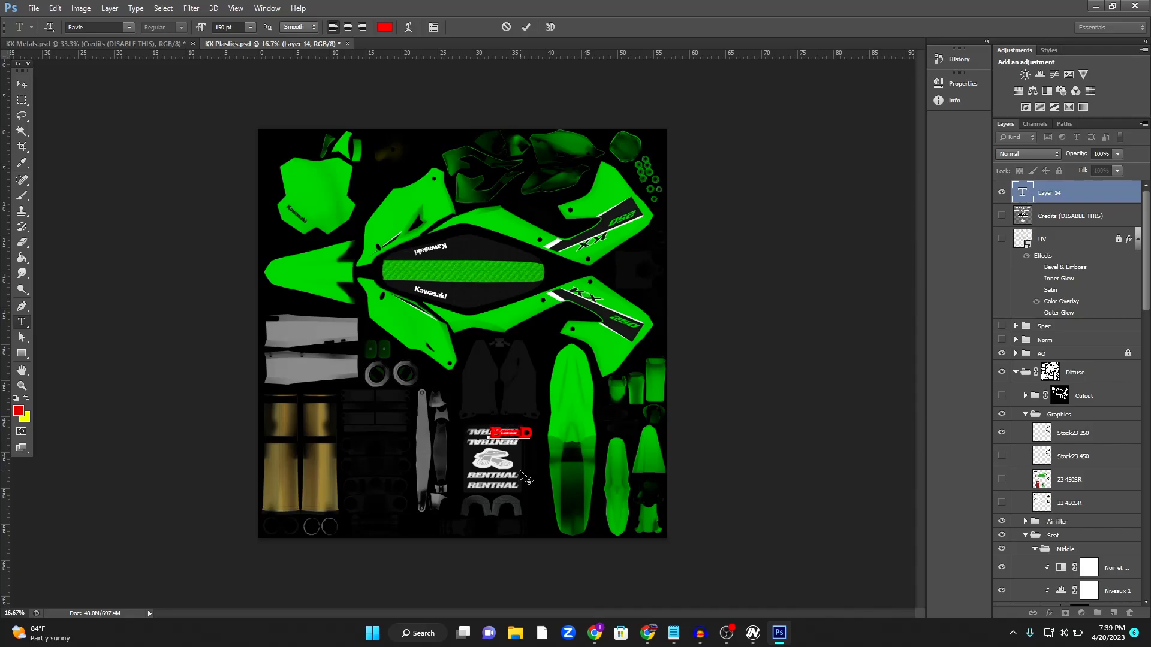
{"action": "left_click_drag", "start_coordinate": [525, 478], "coordinate": [447, 318]}
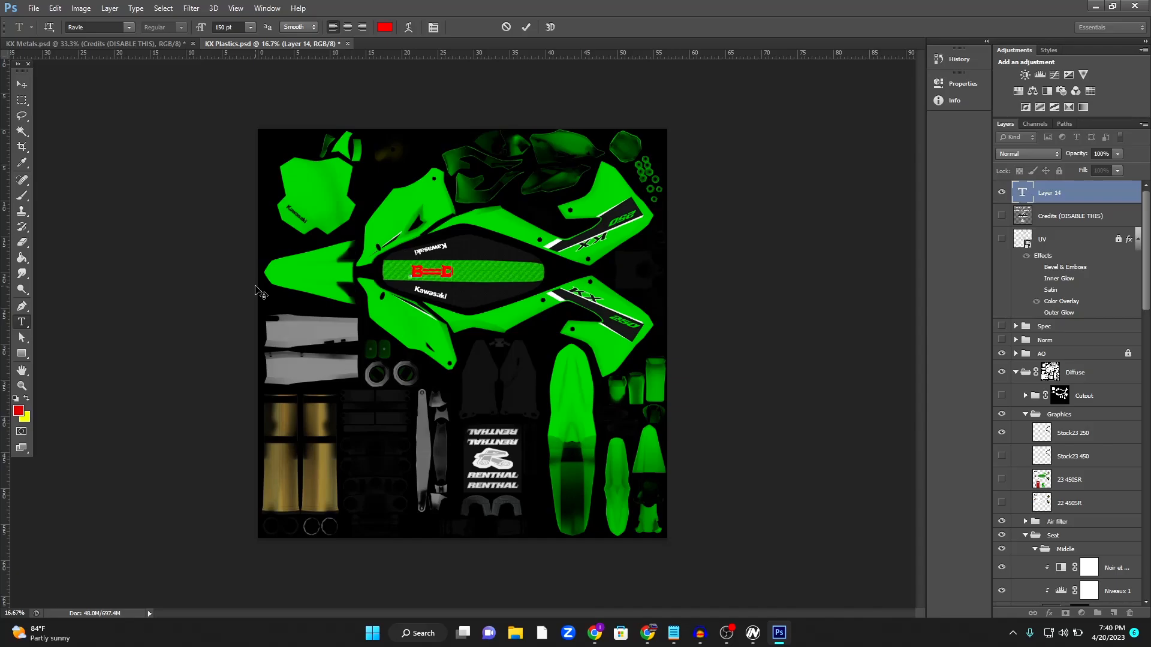
Start saving a copy of the plastics template in Targa format with the file name plastics
{"action": "left_click", "coordinate": [33, 7]}
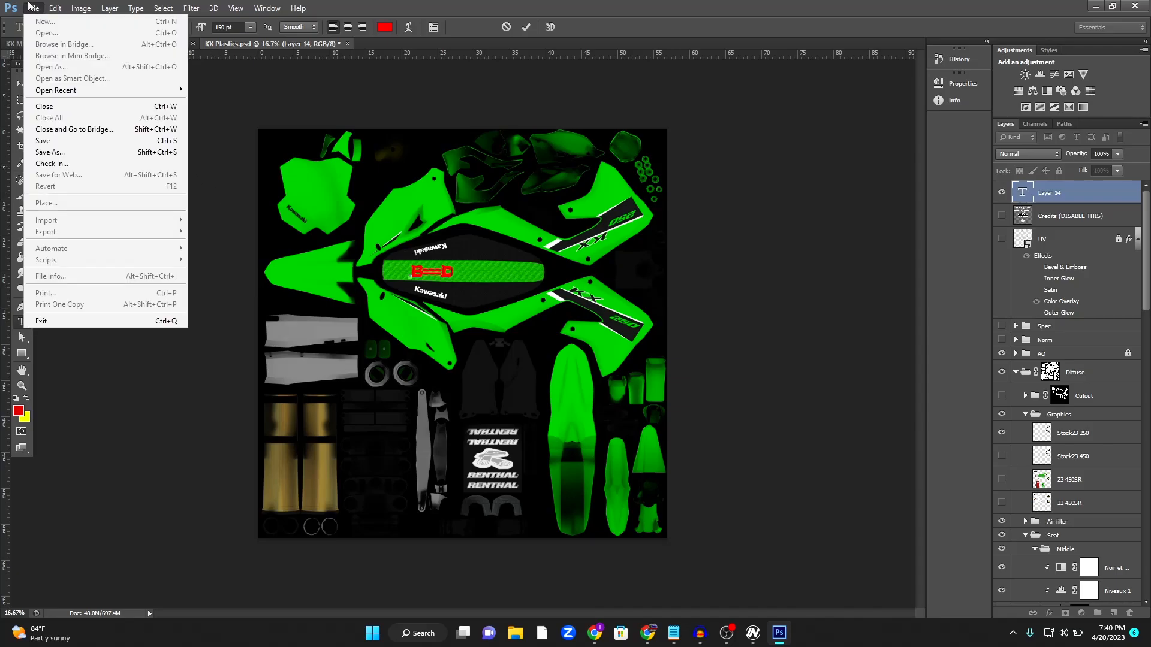
{"action": "left_click", "coordinate": [62, 151]}
{"action": "left_click", "coordinate": [521, 341]}
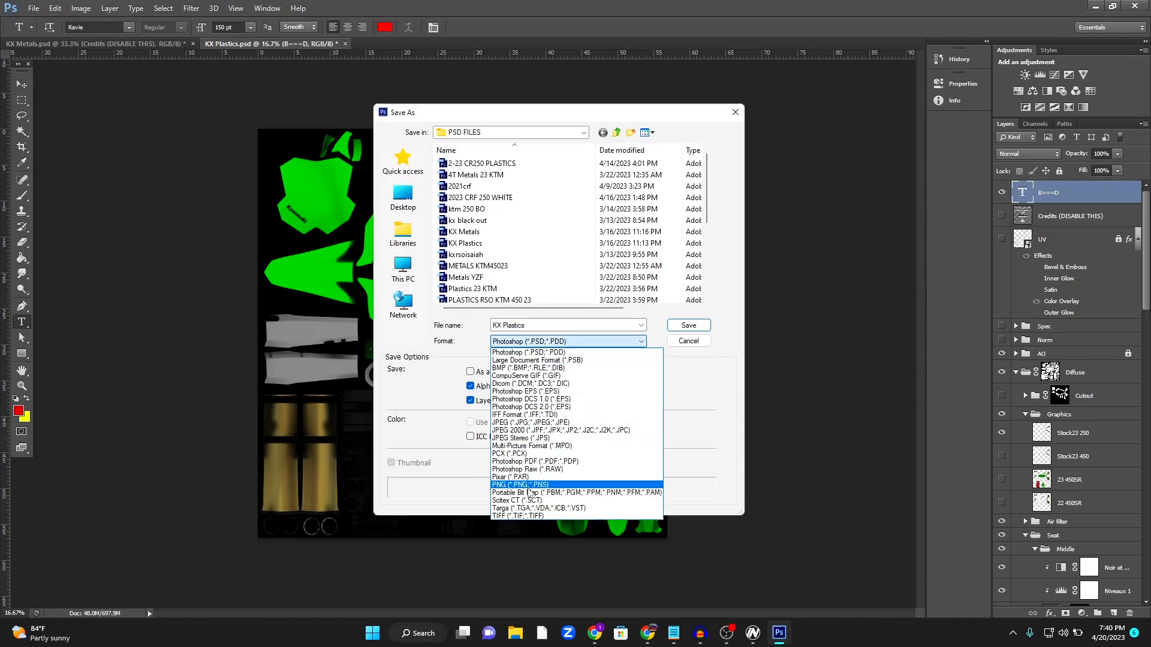
{"action": "left_click", "coordinate": [525, 508]}
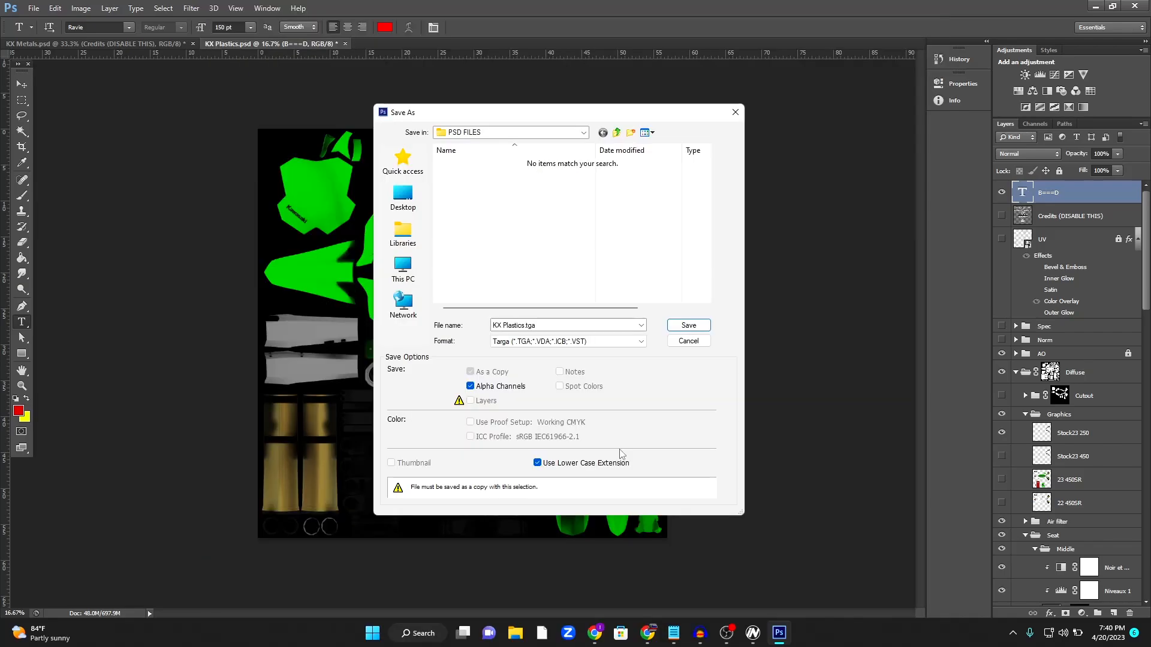
{"action": "left_click", "coordinate": [591, 326]}
{"action": "key", "text": "BackSpace"}
{"action": "type", "text": "plastics"}
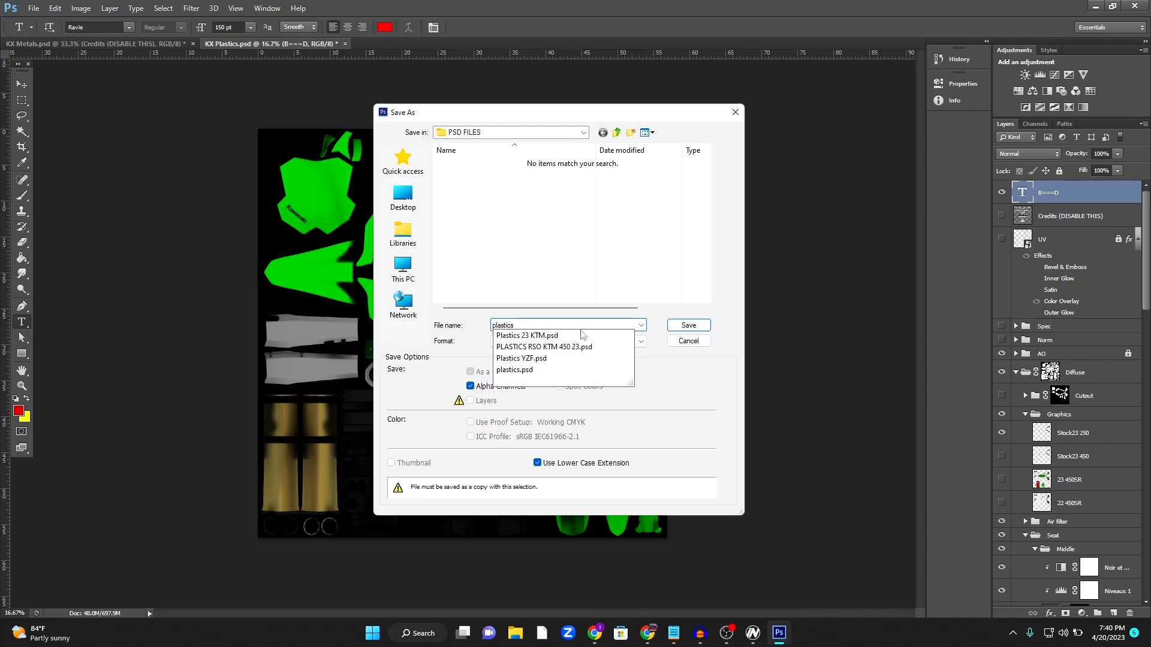
{"action": "left_click", "coordinate": [696, 387]}
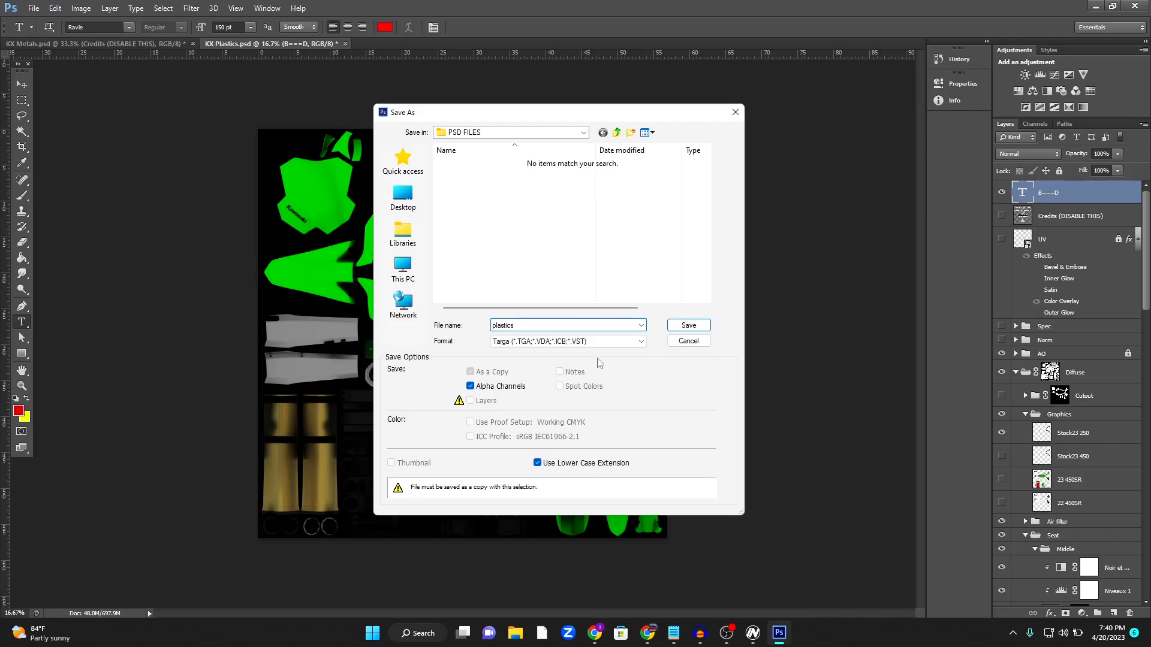
Save plastics.tga into the desktop folder KX250F at a Targa resolution of 24 bits/pixel
{"action": "left_click", "coordinate": [402, 198]}
{"action": "scroll", "coordinate": [518, 222], "scroll_direction": "down", "scroll_amount": 3}
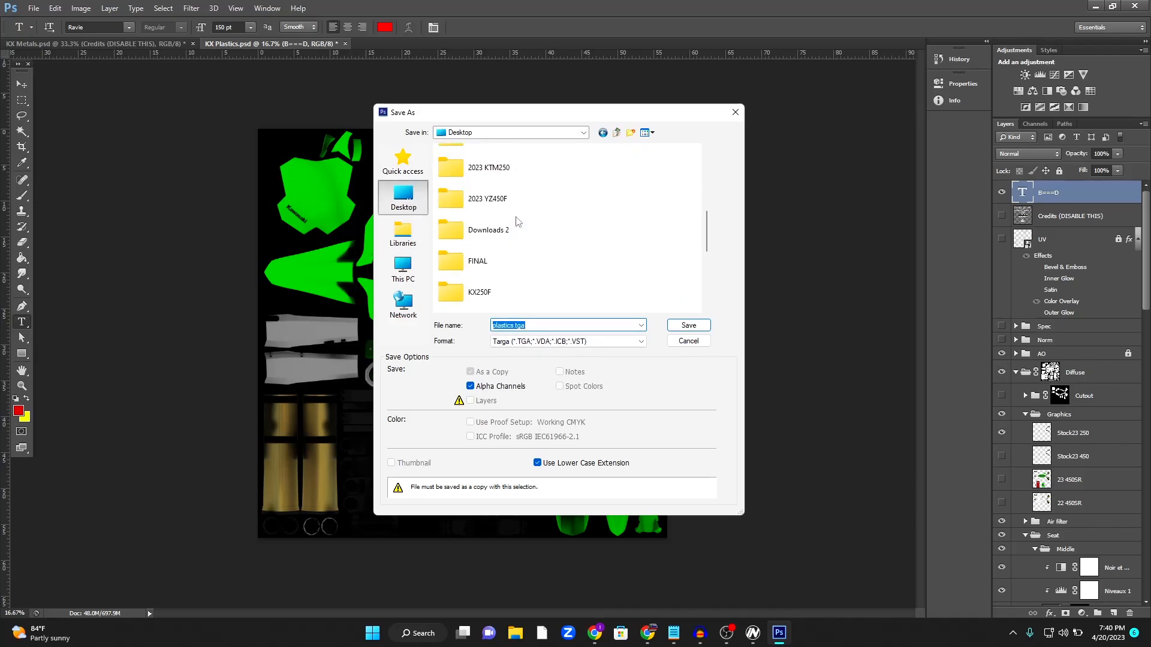
{"action": "double_click", "coordinate": [506, 292]}
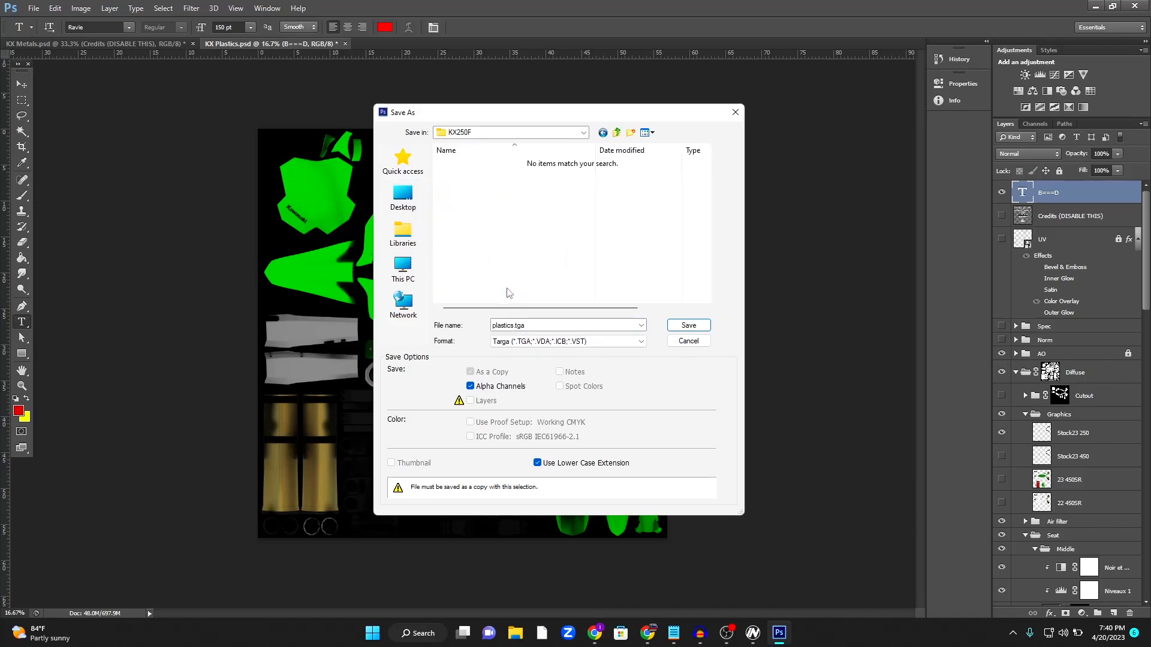
{"action": "left_click", "coordinate": [676, 327]}
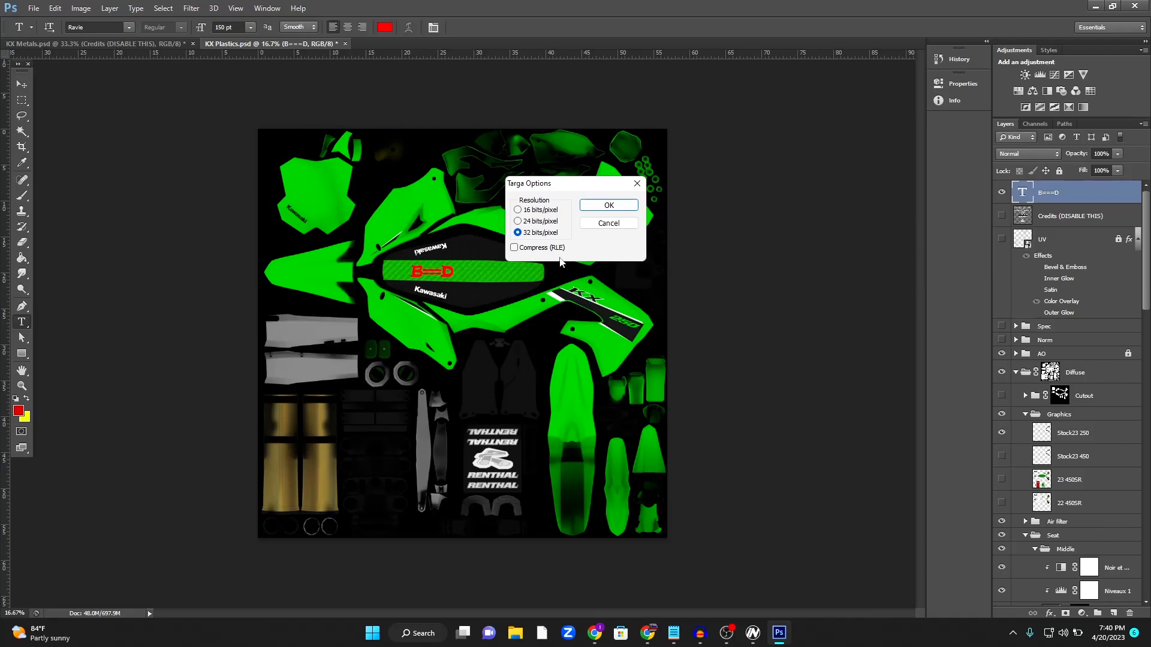
{"action": "left_click", "coordinate": [531, 222]}
{"action": "left_click", "coordinate": [595, 210]}
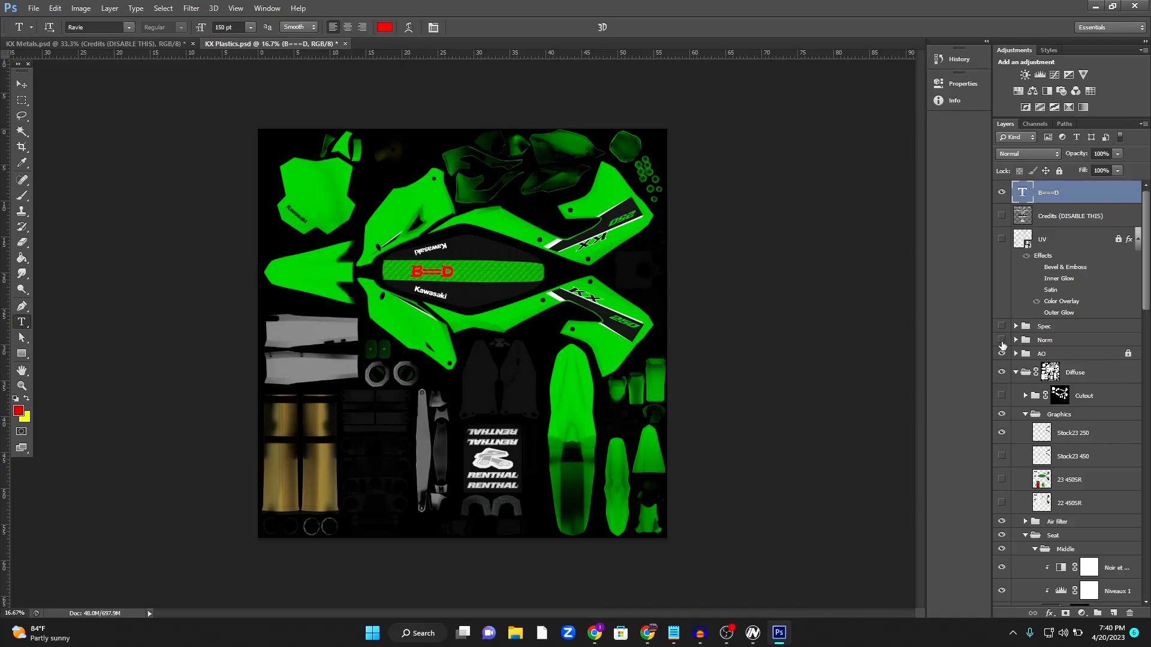
Show the Norm group in the plastics template and start saving a copy of it in Targa format
{"action": "left_click", "coordinate": [1001, 341]}
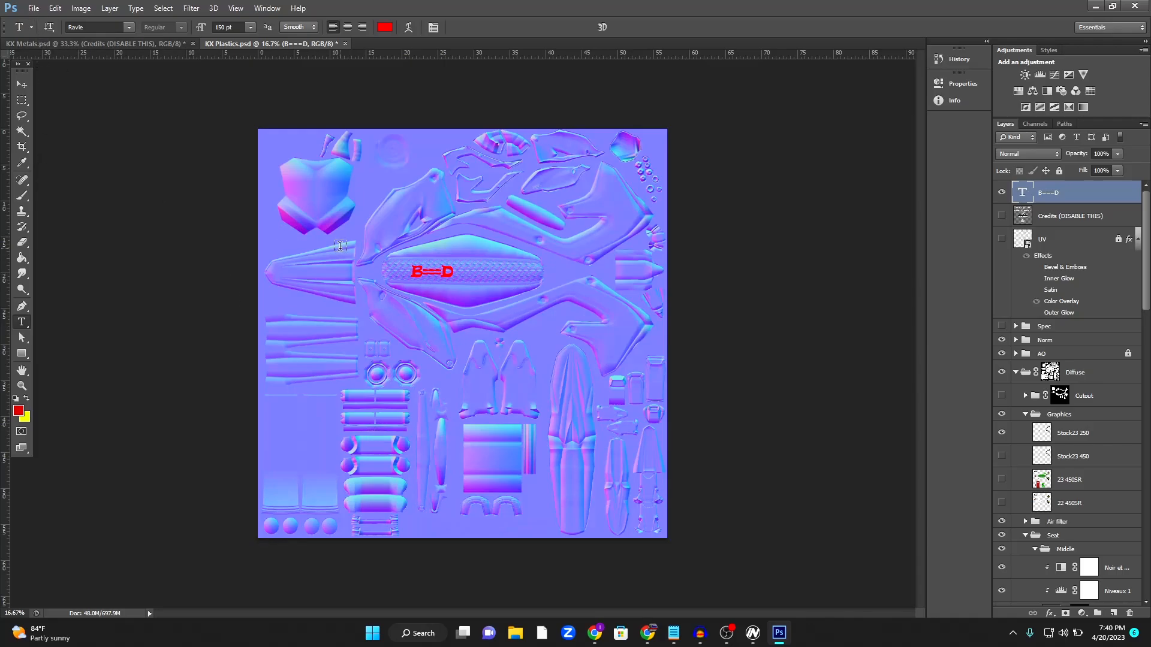
{"action": "left_click", "coordinate": [47, 11]}
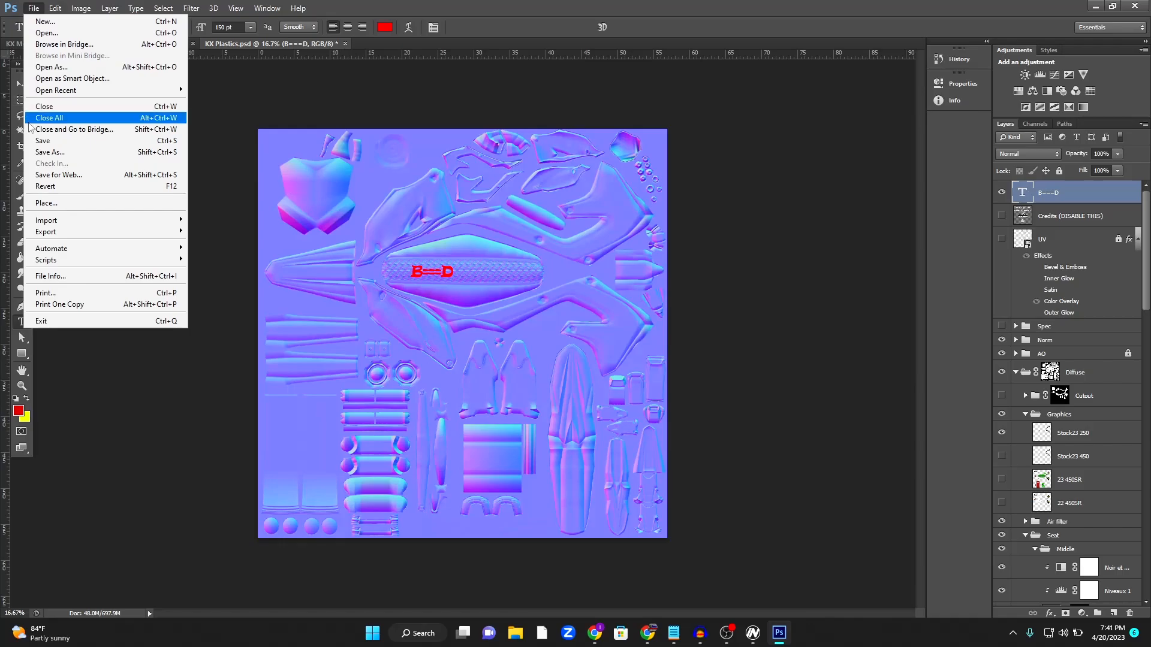
{"action": "left_click", "coordinate": [43, 152]}
{"action": "left_click", "coordinate": [508, 341]}
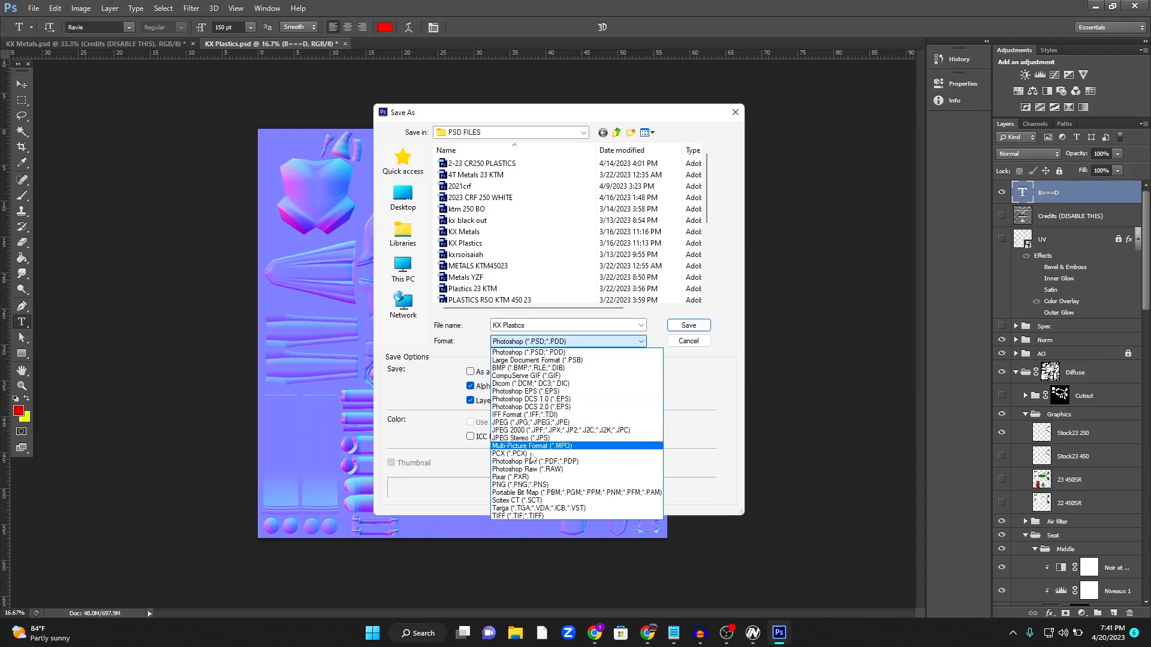
{"action": "left_click", "coordinate": [531, 507]}
Name the normal-map copy plastics_n and save it in the desktop folder KX250F at 32 bits/pixel
{"action": "left_click", "coordinate": [410, 199]}
{"action": "scroll", "coordinate": [491, 240], "scroll_direction": "down", "scroll_amount": 3}
{"action": "double_click", "coordinate": [492, 294]}
{"action": "left_click", "coordinate": [538, 329]}
{"action": "type", "text": "pl"}
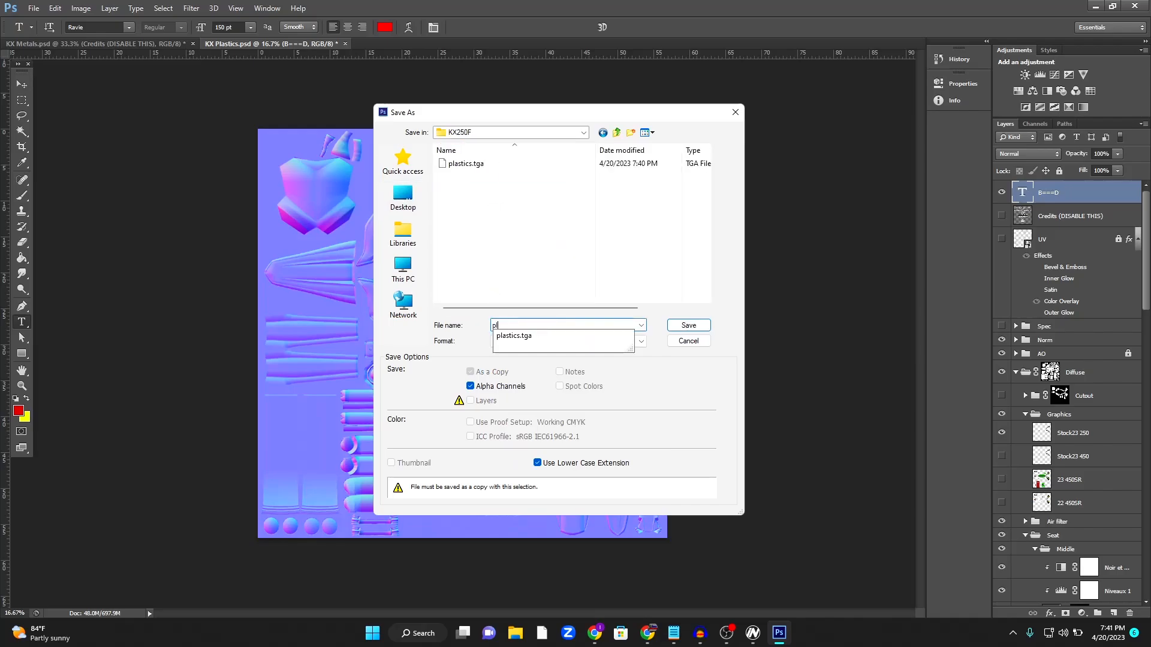
{"action": "type", "text": "astics_n"}
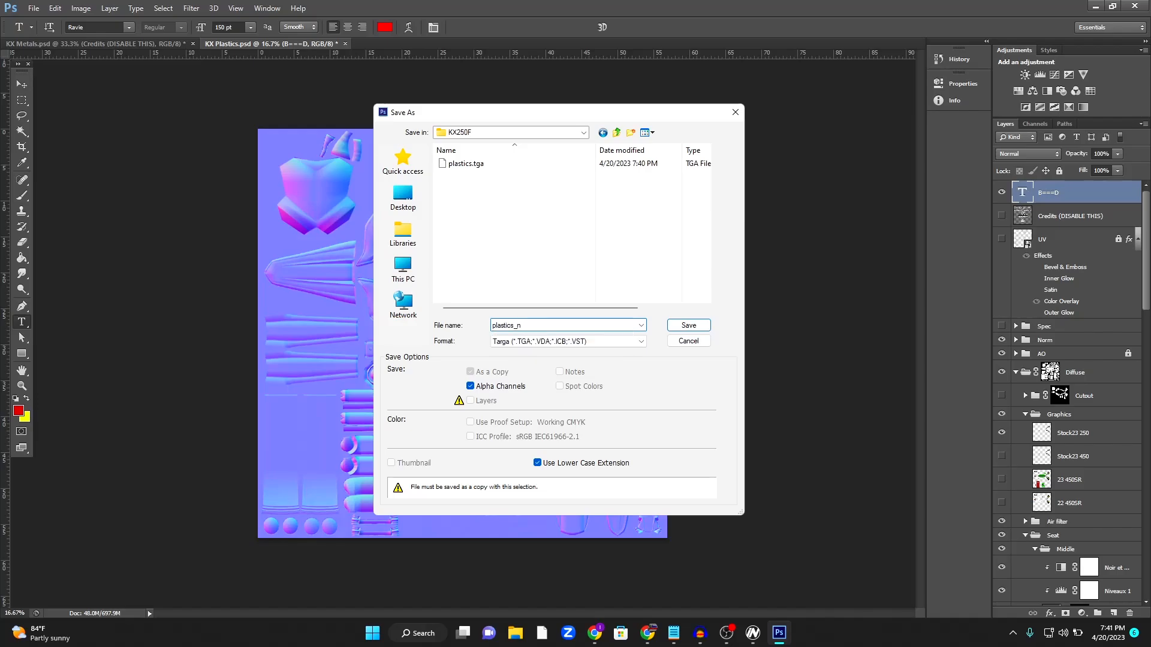
{"action": "left_click", "coordinate": [689, 324]}
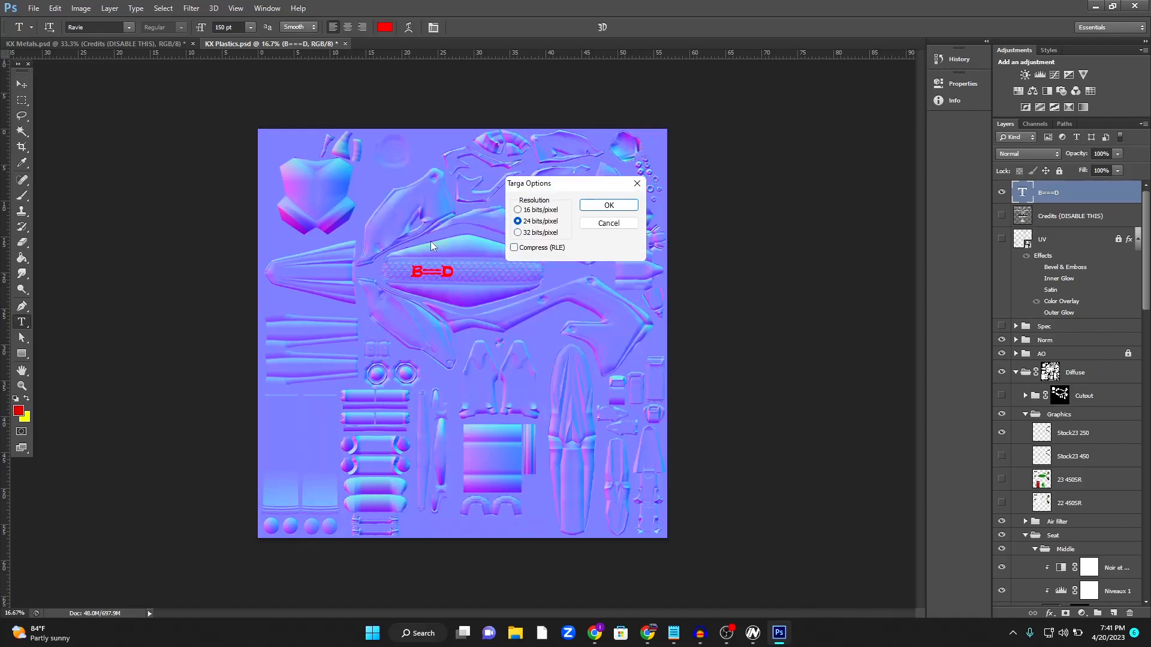
{"action": "left_click", "coordinate": [536, 233]}
{"action": "left_click", "coordinate": [628, 207]}
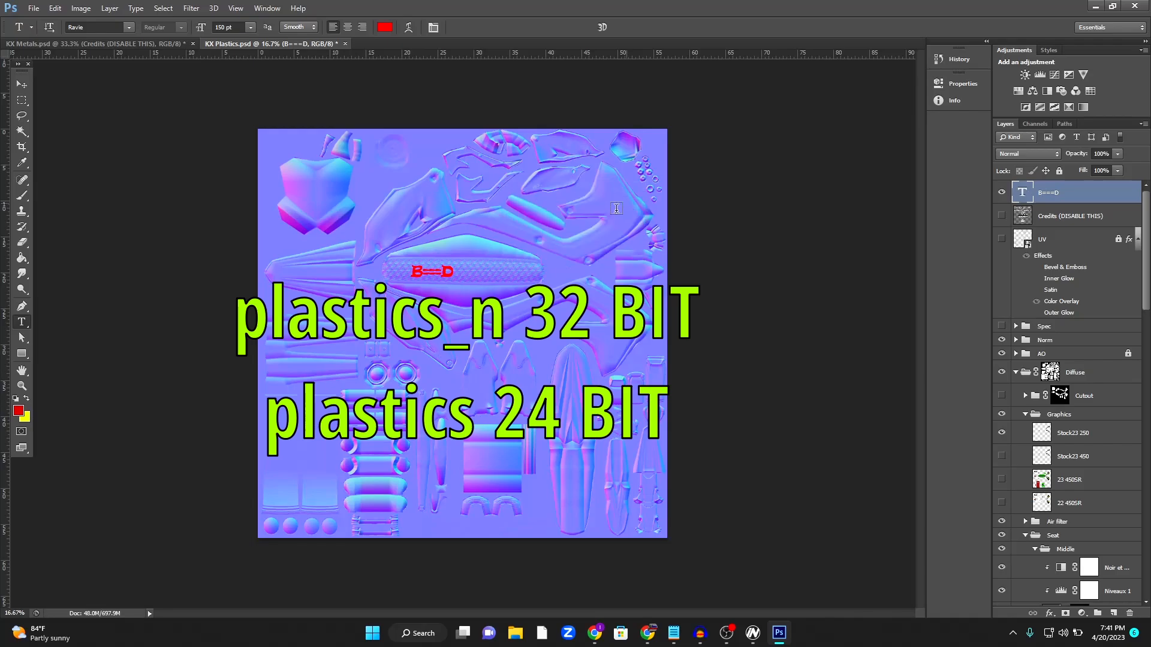
Switch to the KX Metals.psd document and hide its Credits (DISABLE THIS) layer
{"action": "left_click", "coordinate": [147, 44]}
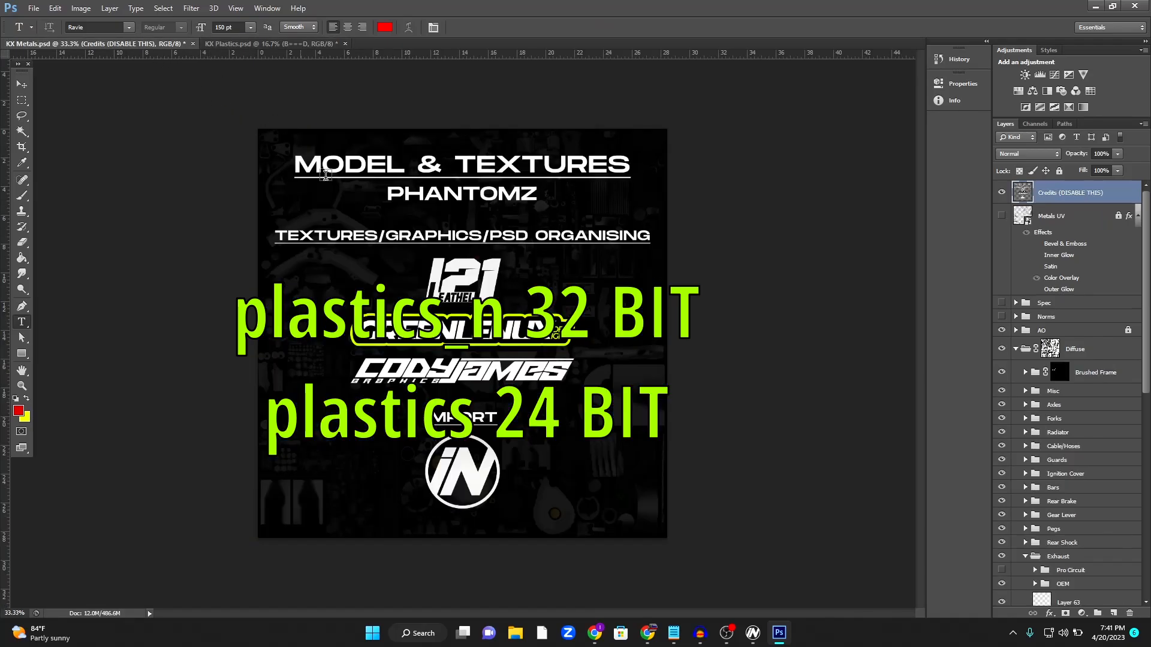
{"action": "left_click", "coordinate": [1002, 193]}
Show the Hinson layer in the Clutch Cover group and the Pro Circuit group in the Exhaust group
{"action": "scroll", "coordinate": [1004, 390], "scroll_direction": "down", "scroll_amount": 6}
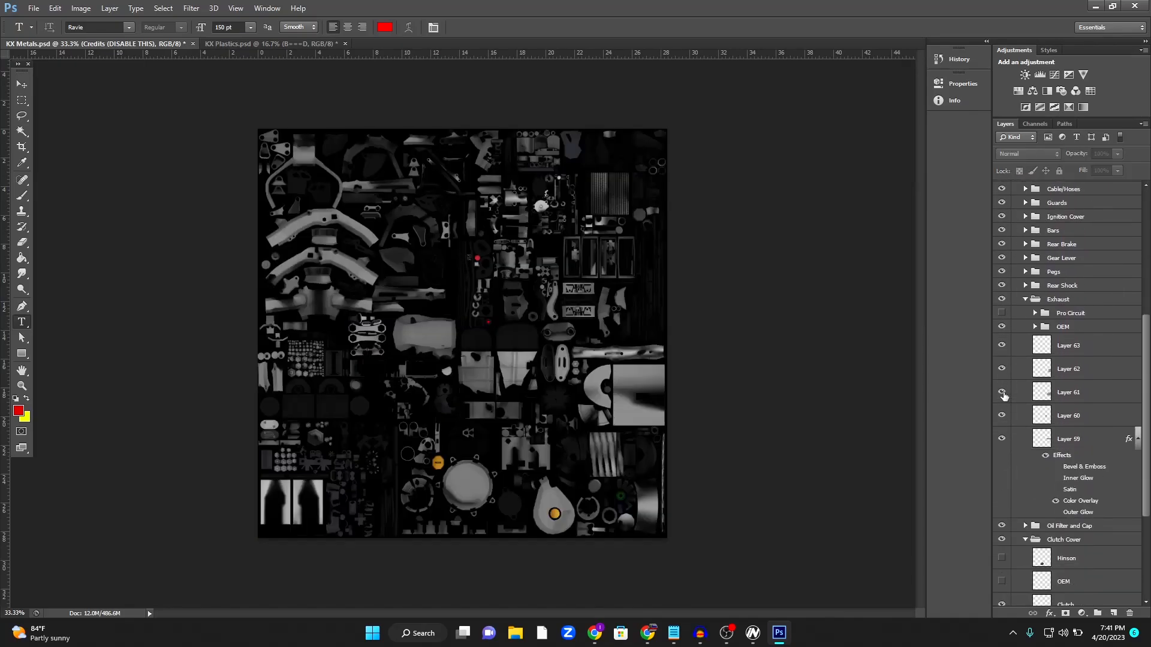
{"action": "scroll", "coordinate": [1004, 395], "scroll_direction": "up", "scroll_amount": 4}
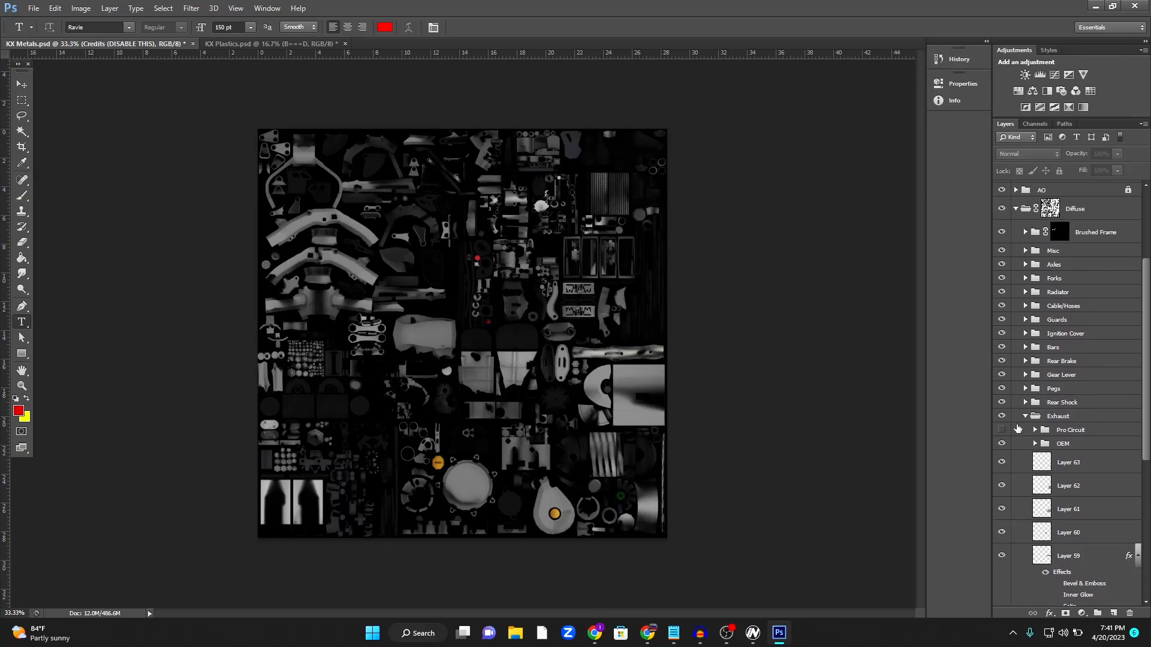
{"action": "scroll", "coordinate": [1076, 378], "scroll_direction": "down", "scroll_amount": 3}
{"action": "scroll", "coordinate": [1071, 351], "scroll_direction": "down", "scroll_amount": 4}
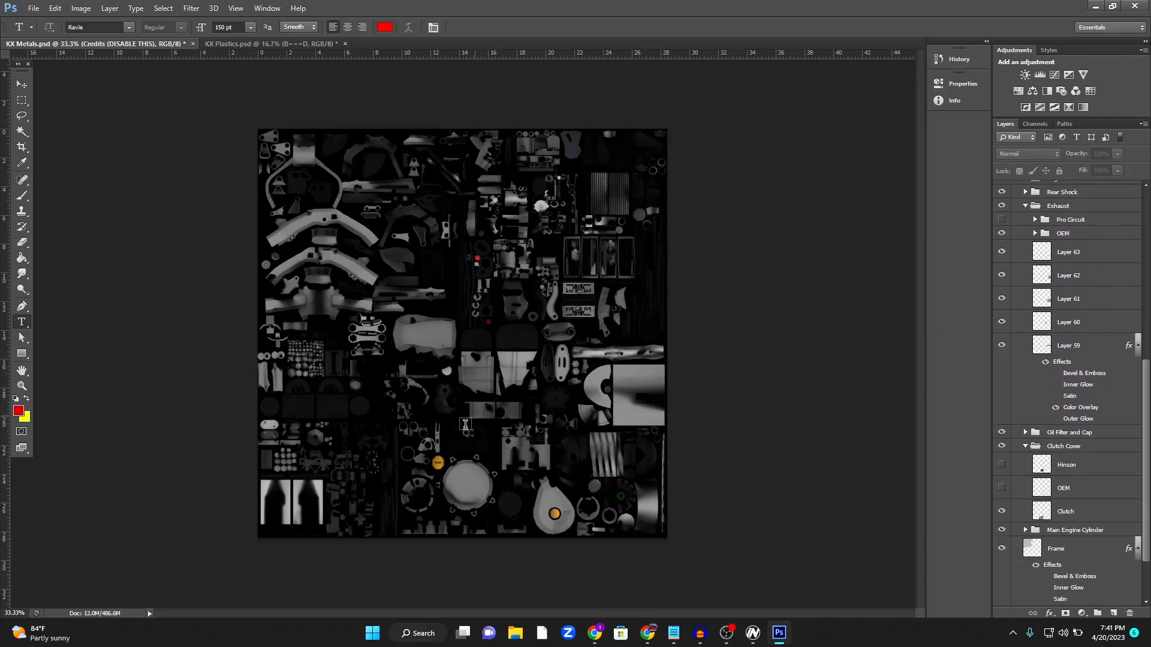
{"action": "left_click", "coordinate": [1001, 465]}
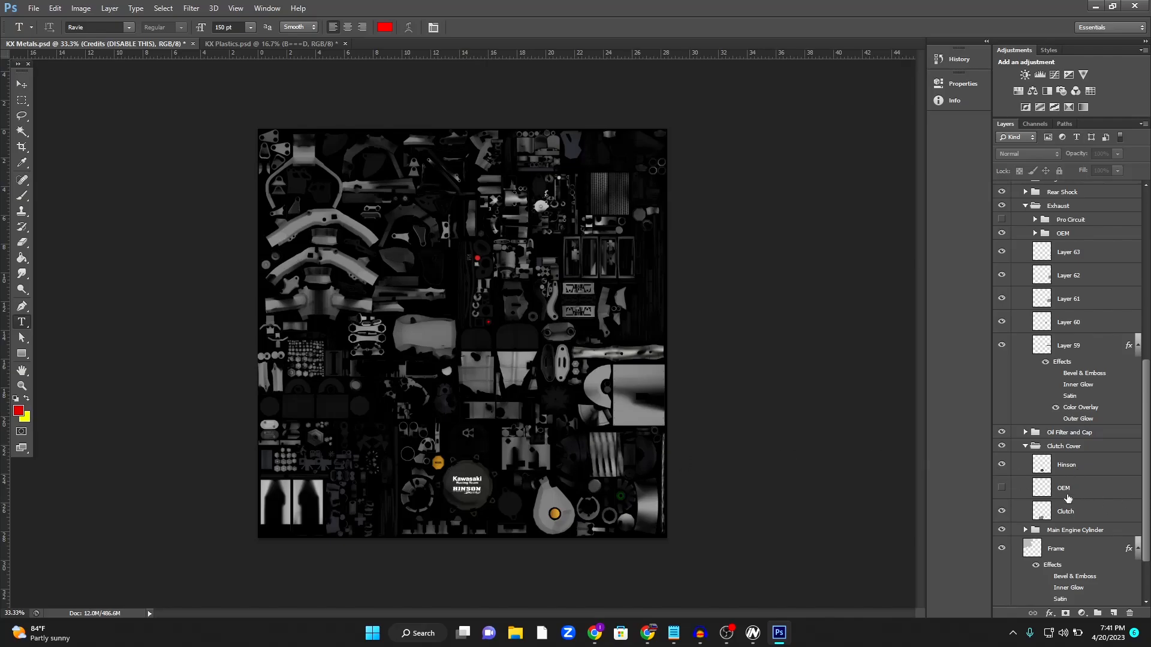
{"action": "scroll", "coordinate": [1085, 390], "scroll_direction": "up", "scroll_amount": 1}
{"action": "scroll", "coordinate": [1076, 402], "scroll_direction": "up", "scroll_amount": 4}
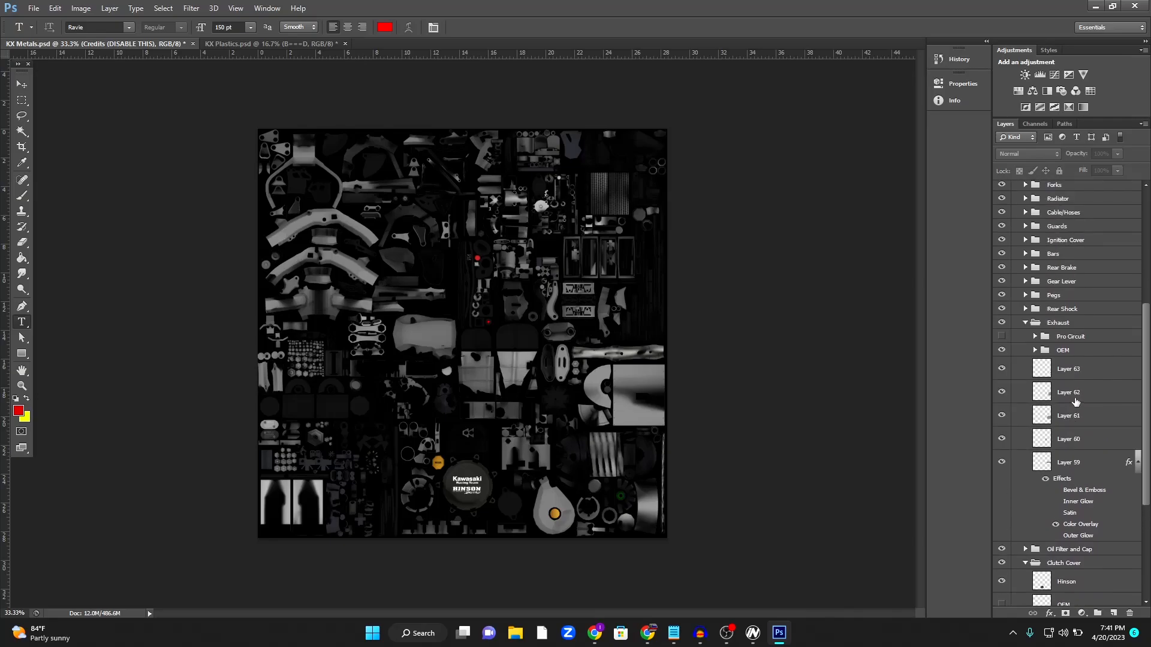
{"action": "left_click", "coordinate": [1001, 336]}
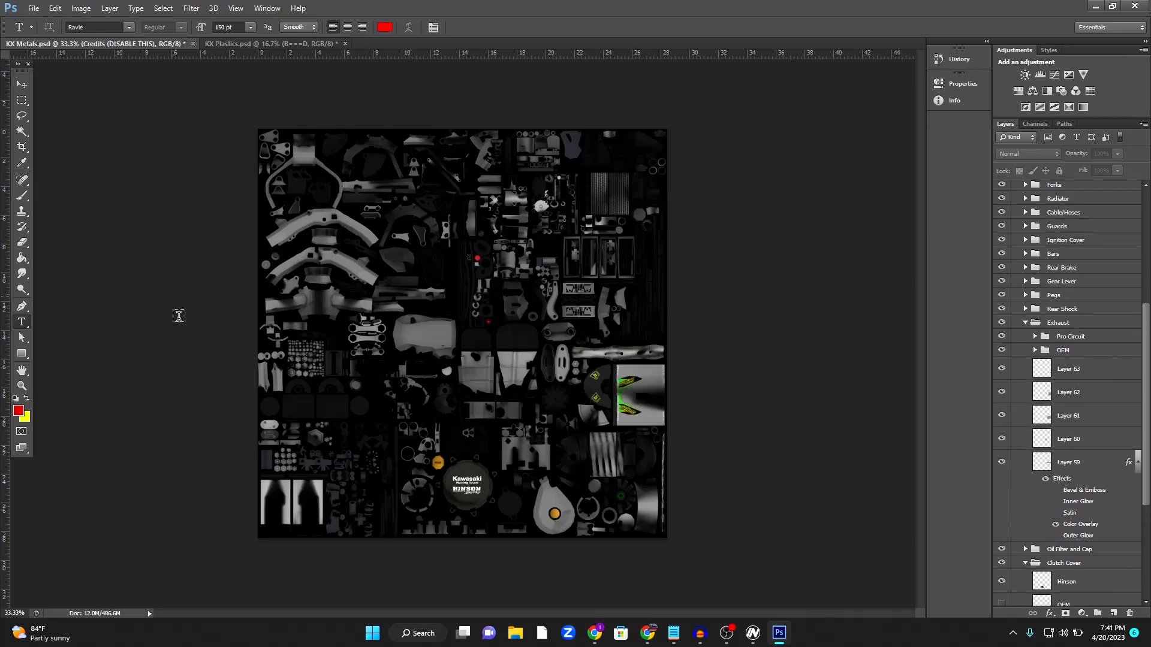
Start saving a copy of the metals texture in Targa format
{"action": "left_click", "coordinate": [33, 7]}
{"action": "left_click", "coordinate": [80, 152]}
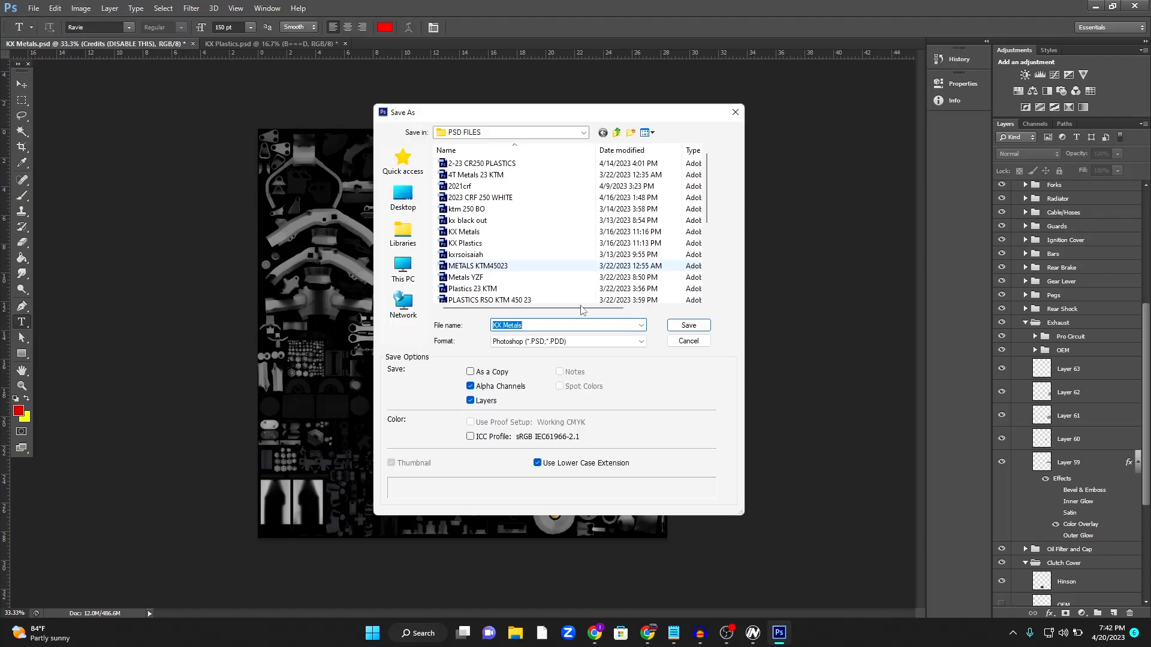
{"action": "left_click", "coordinate": [570, 341]}
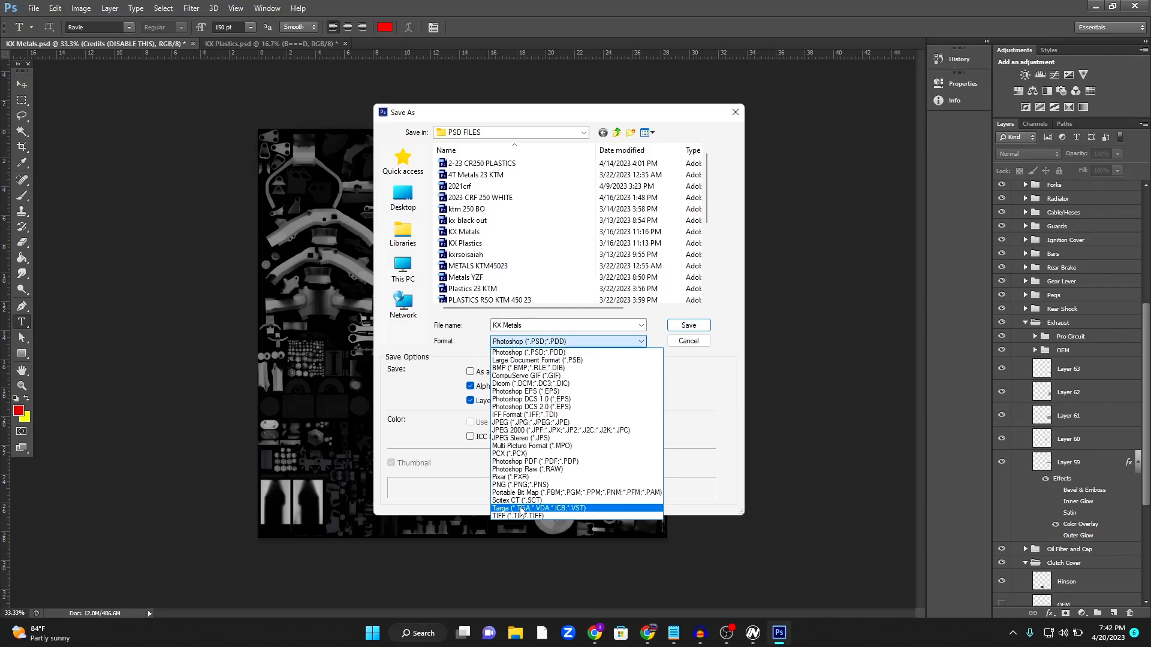
{"action": "left_click", "coordinate": [520, 508]}
Name the copy metals and save it in the desktop folder KX250F at 24 bits/pixel
{"action": "left_click", "coordinate": [402, 198]}
{"action": "scroll", "coordinate": [499, 219], "scroll_direction": "down", "scroll_amount": 3}
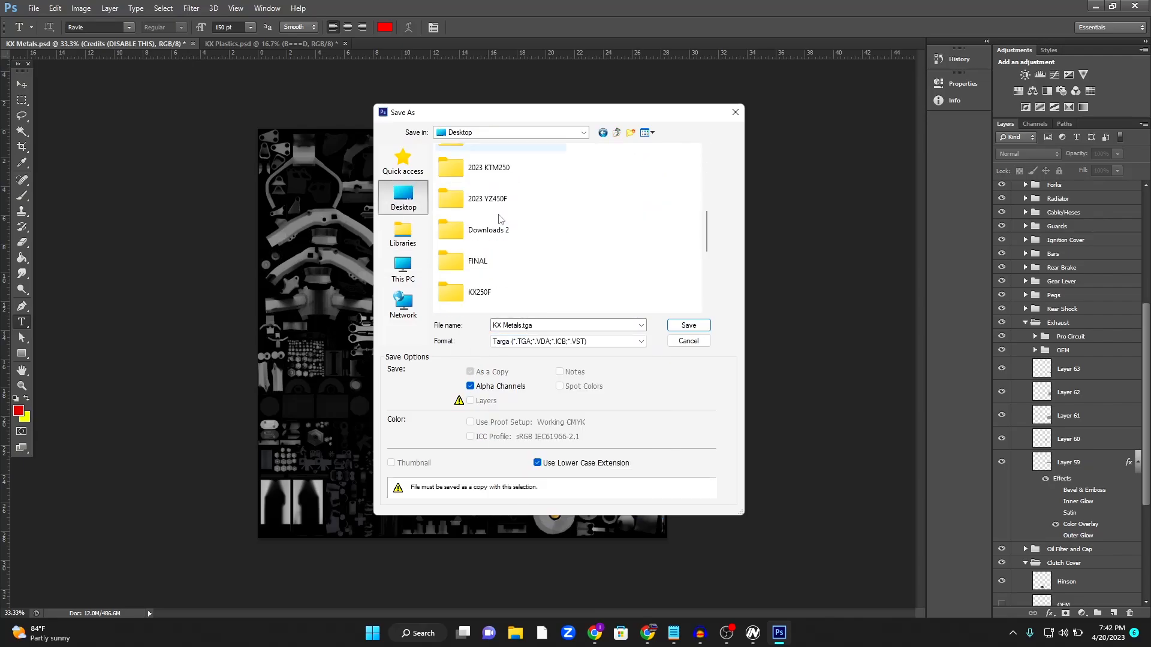
{"action": "left_click", "coordinate": [479, 293]}
{"action": "left_click", "coordinate": [574, 323]}
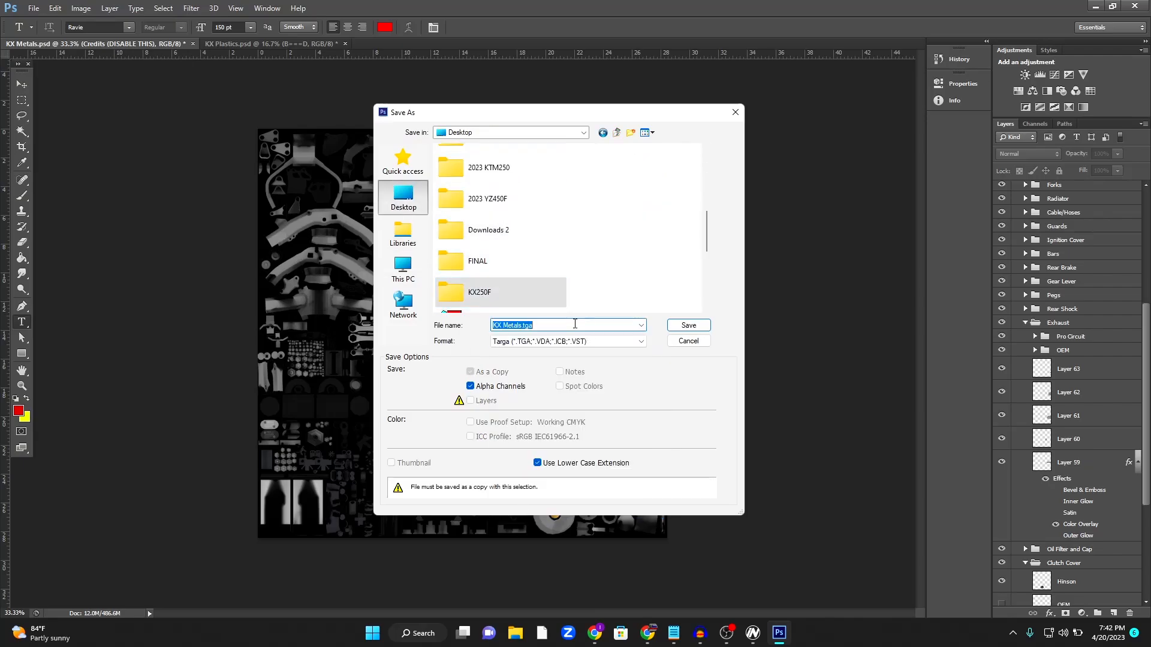
{"action": "key", "text": "BackSpace"}
{"action": "double_click", "coordinate": [479, 293]}
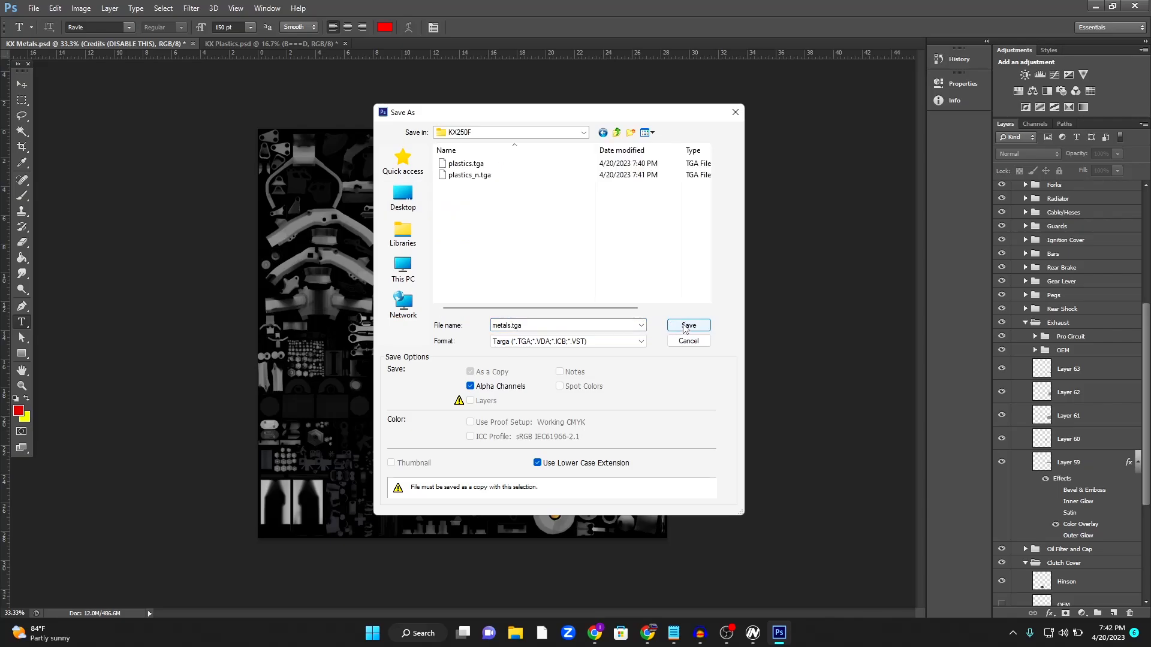
{"action": "left_click", "coordinate": [688, 326]}
{"action": "left_click", "coordinate": [526, 221]}
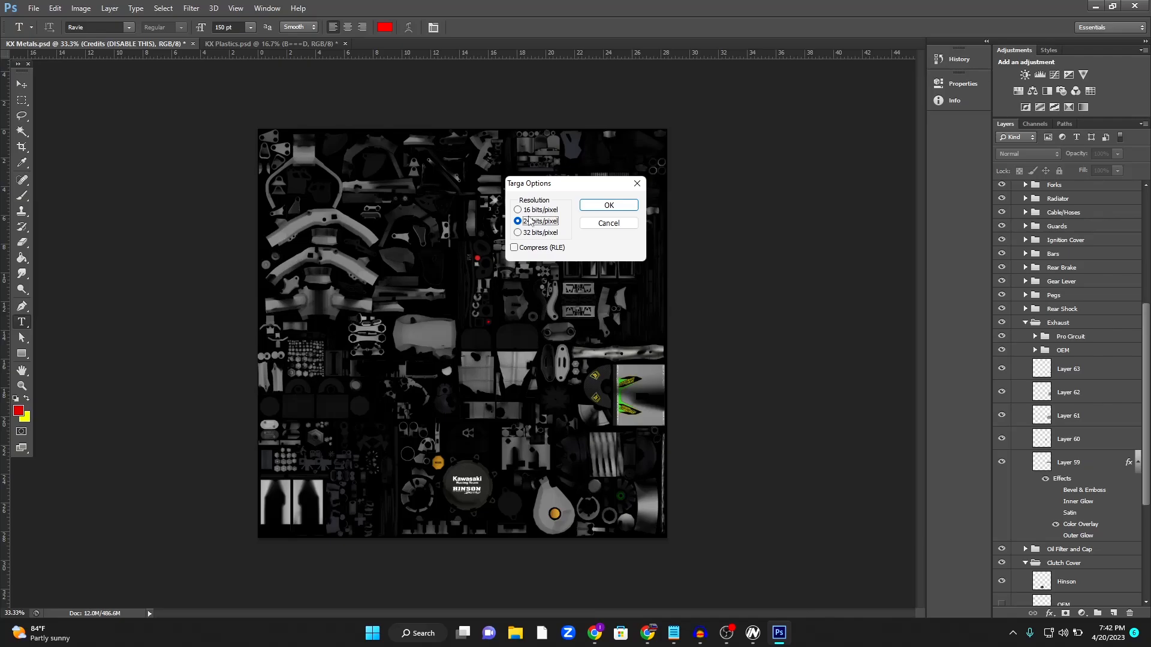
{"action": "left_click", "coordinate": [607, 205]}
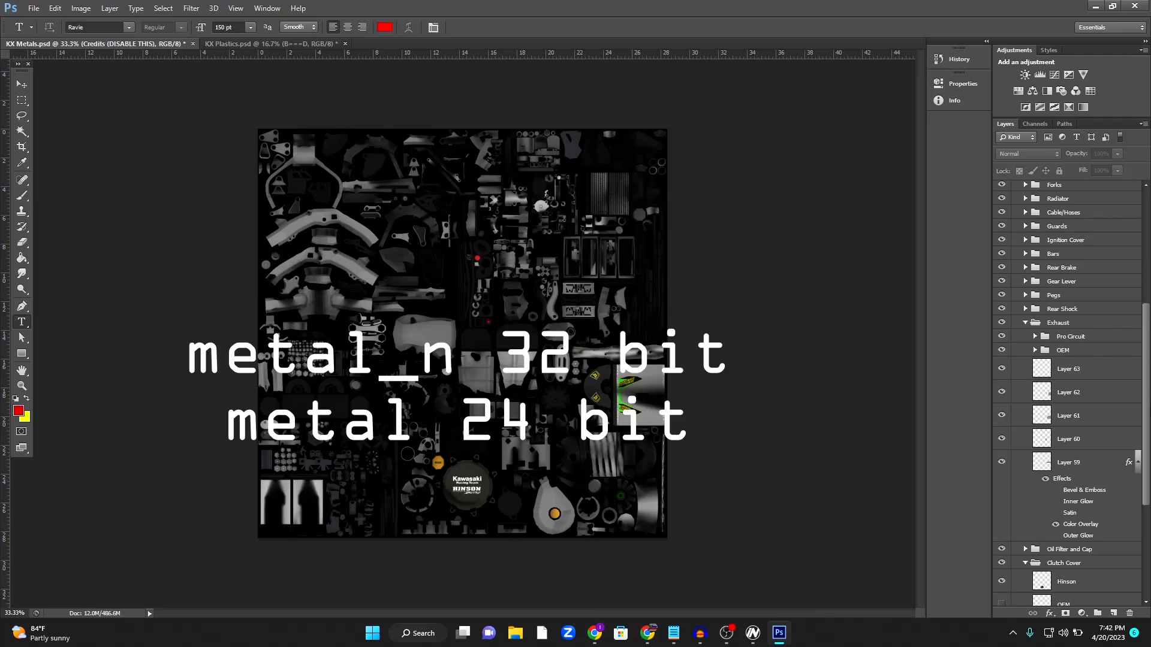
Show the Norms group and start saving a copy of the metals normal map in Targa format
{"action": "left_click_drag", "start_coordinate": [1148, 314], "coordinate": [1147, 201]}
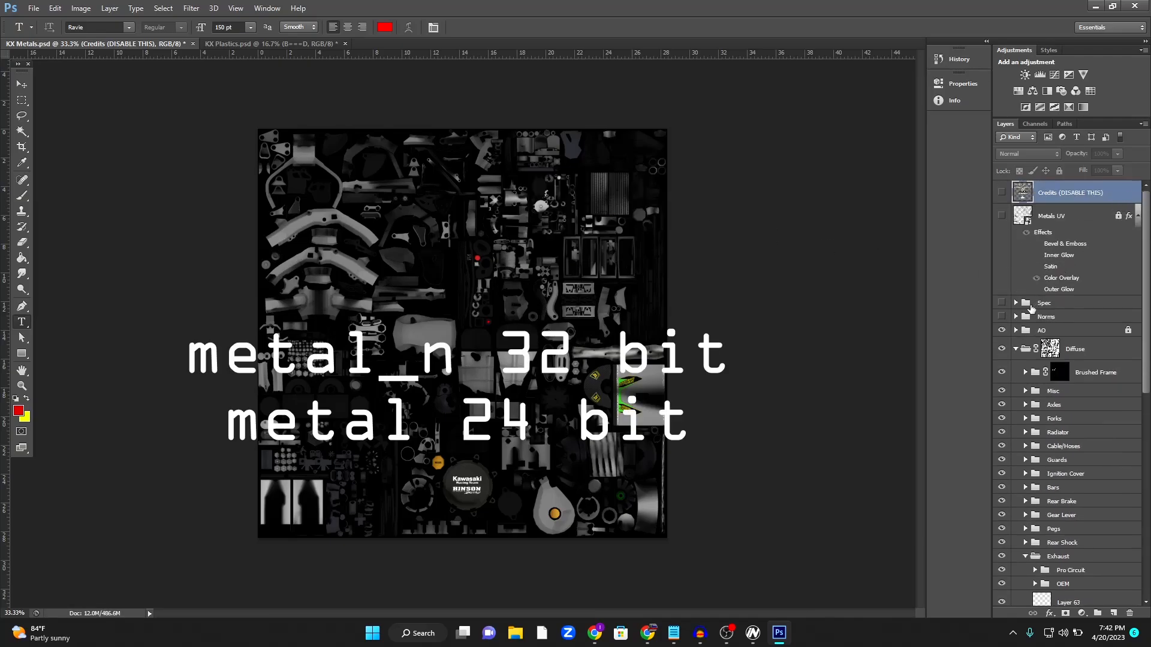
{"action": "left_click", "coordinate": [1001, 317]}
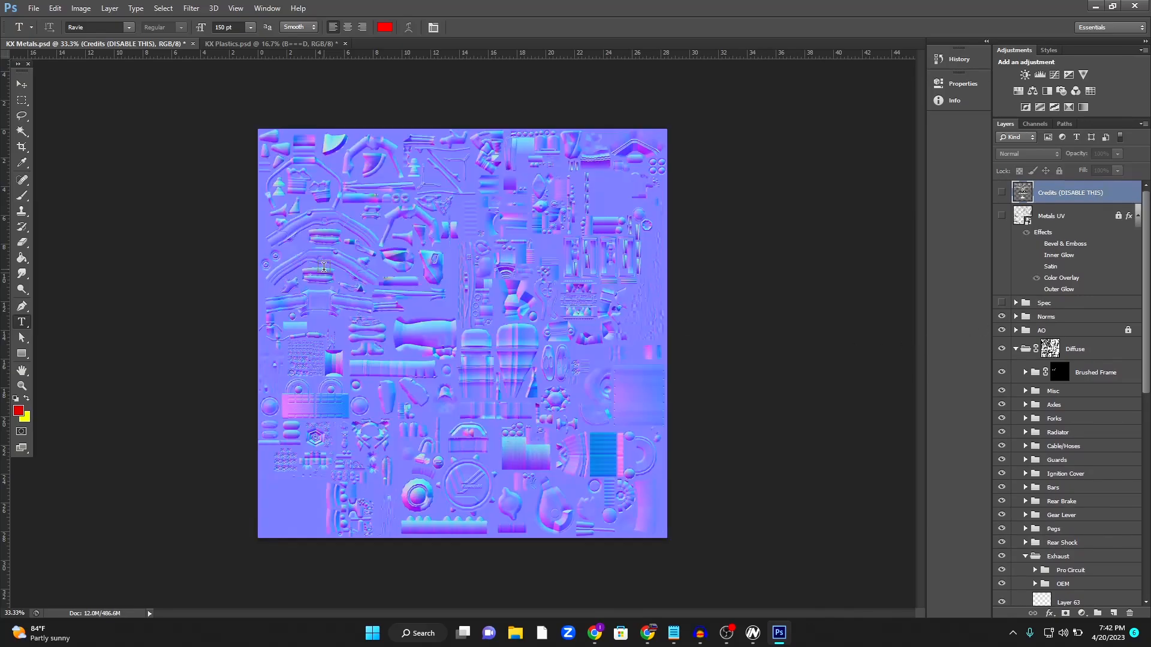
{"action": "left_click", "coordinate": [35, 9]}
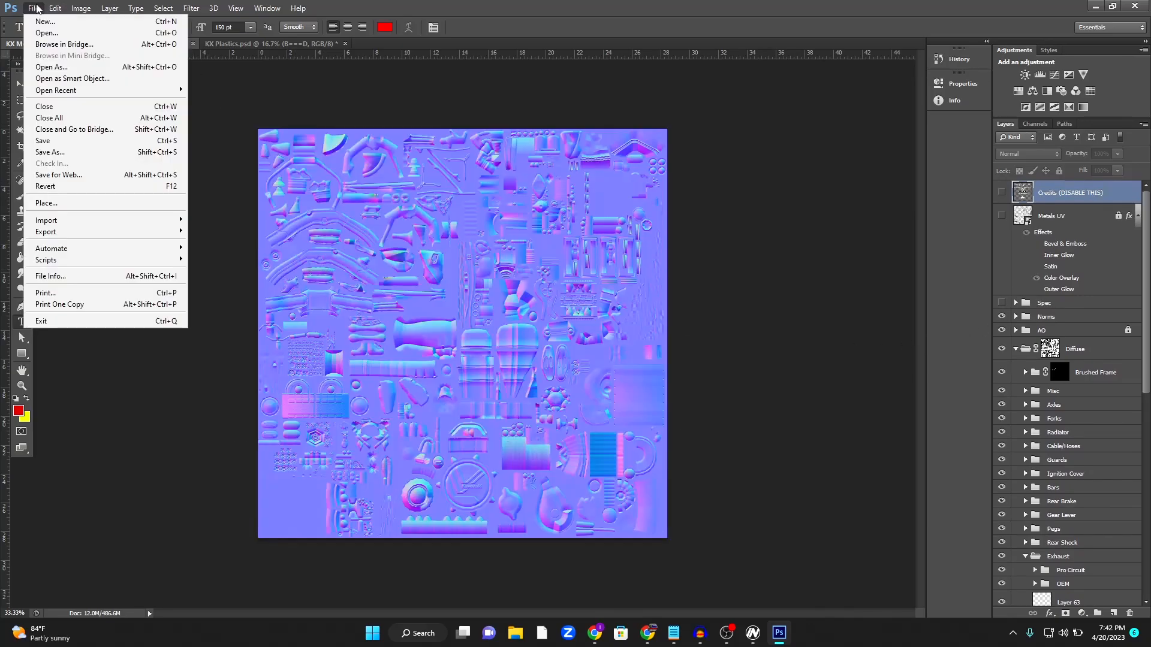
{"action": "left_click", "coordinate": [57, 153]}
{"action": "left_click", "coordinate": [487, 342]}
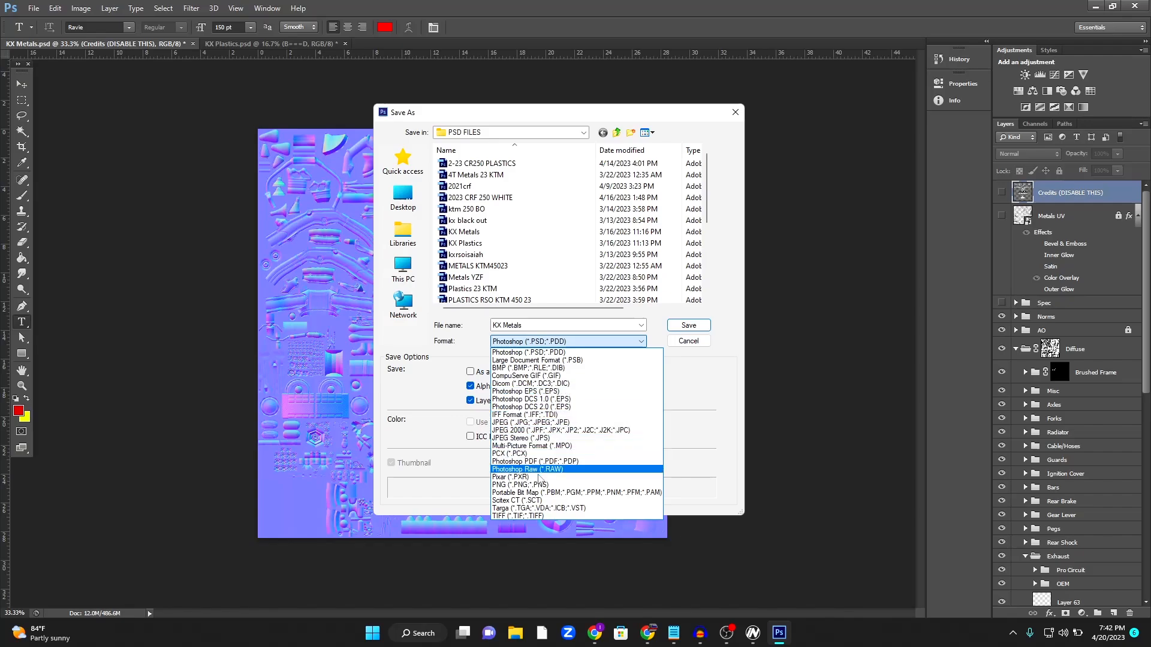
{"action": "left_click", "coordinate": [526, 508]}
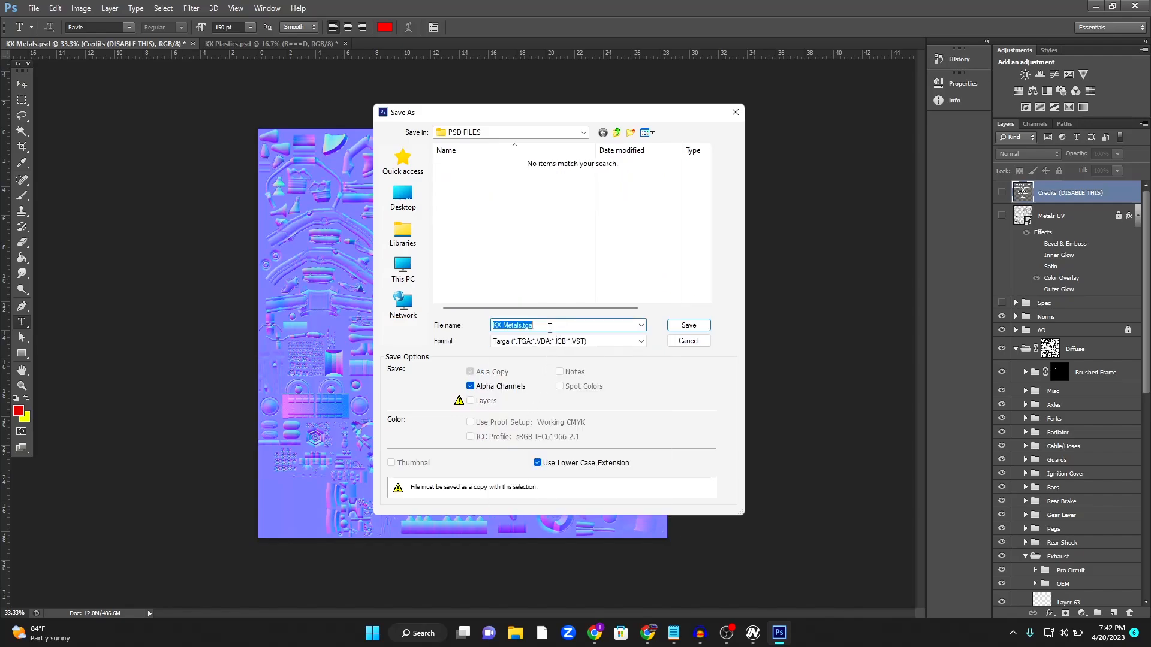
Name the copy metals_n and save it in the desktop folder KX250F at 32 bits/pixel
{"action": "type", "text": "me"}
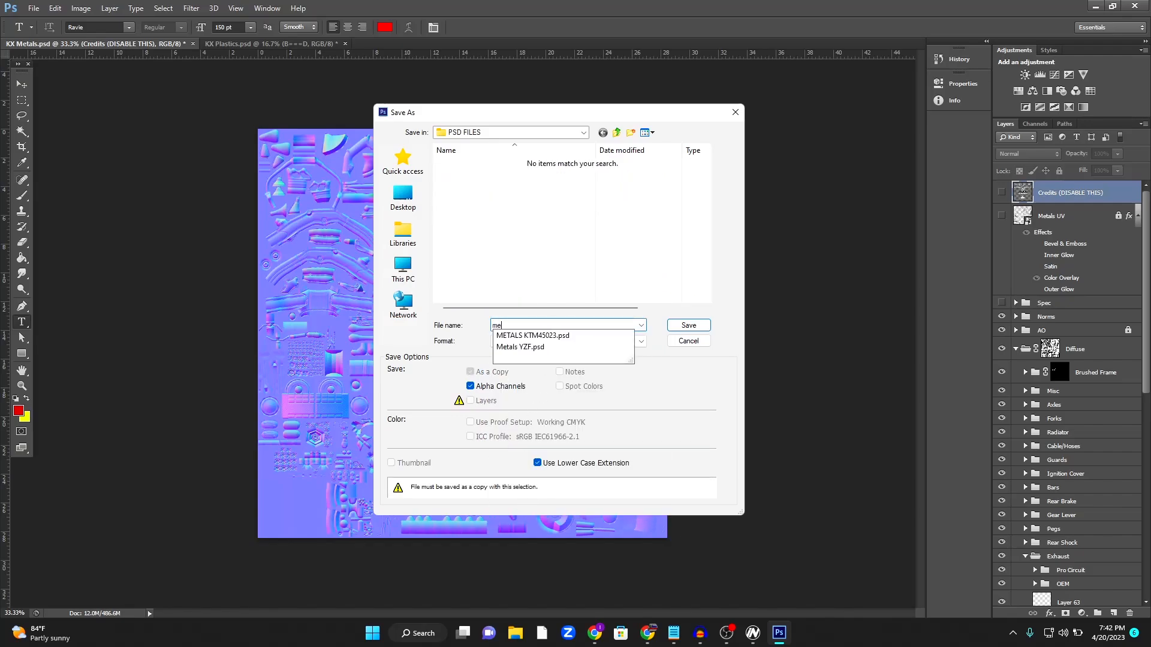
{"action": "type", "text": "tals_n"}
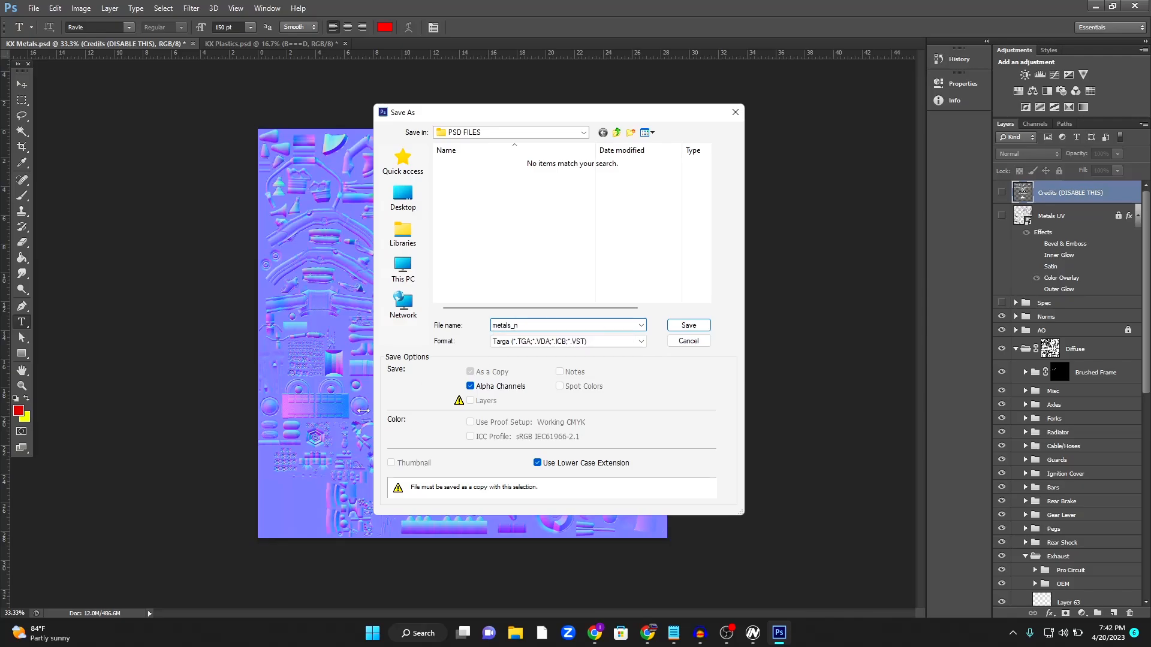
{"action": "left_click", "coordinate": [402, 198]}
{"action": "scroll", "coordinate": [470, 227], "scroll_direction": "down", "scroll_amount": 5}
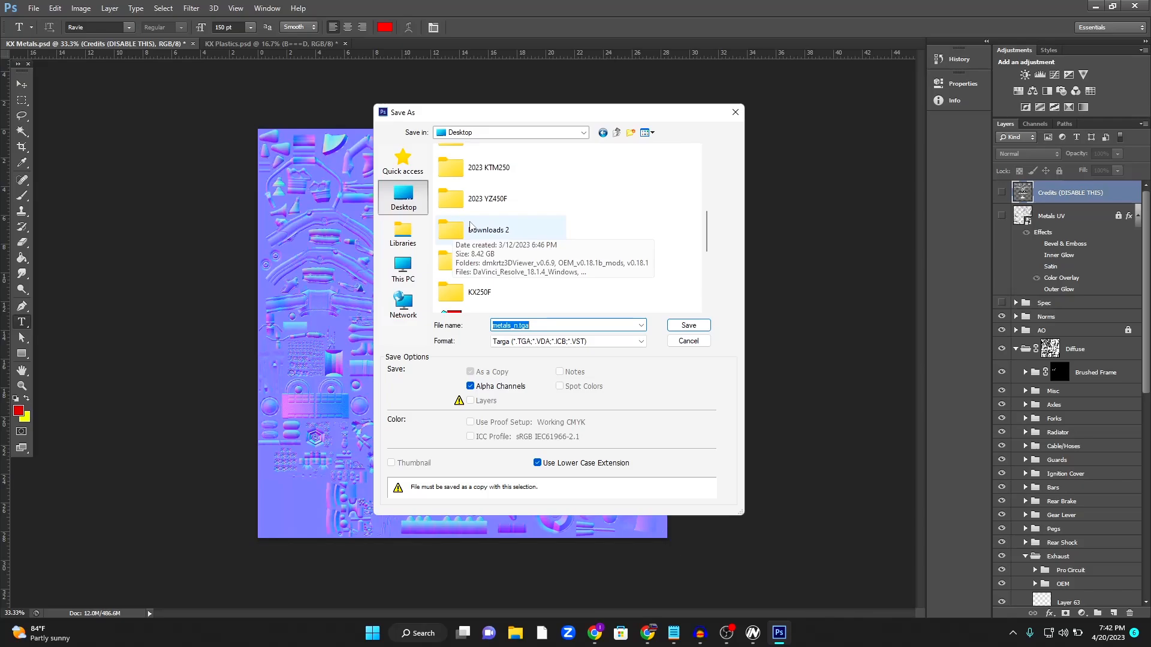
{"action": "double_click", "coordinate": [479, 290]}
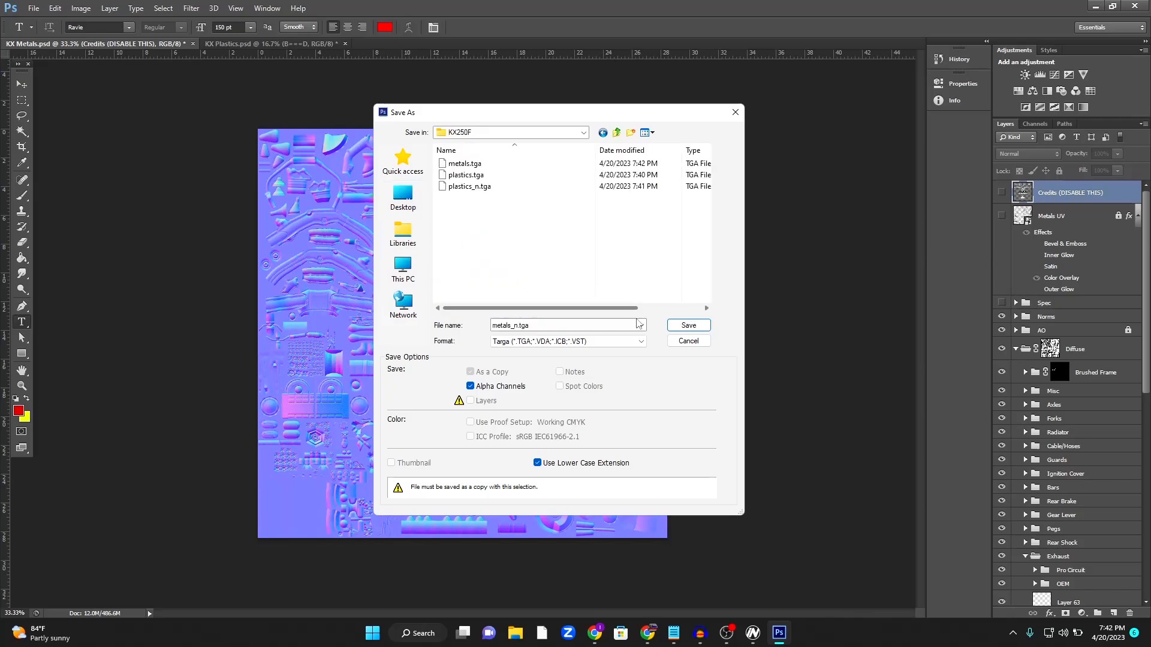
{"action": "left_click", "coordinate": [682, 324]}
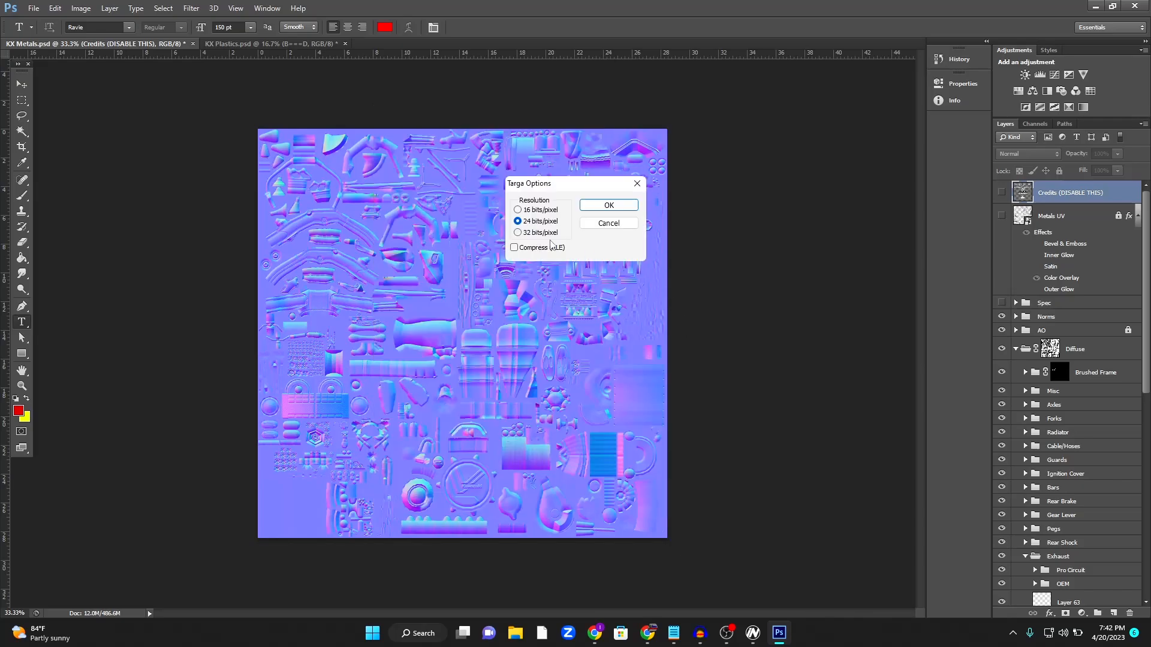
{"action": "left_click", "coordinate": [518, 233]}
{"action": "left_click", "coordinate": [610, 207]}
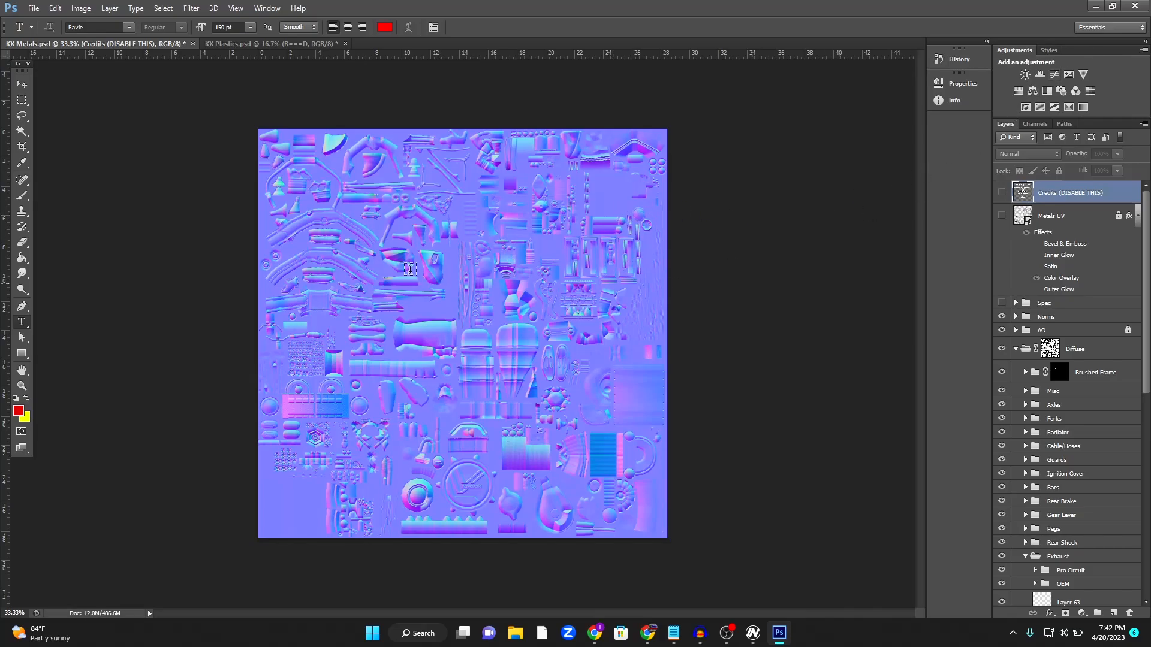
Minimize Photoshop and check the exported texture files in the desktop folder KX250F
{"action": "left_click", "coordinate": [1105, 4]}
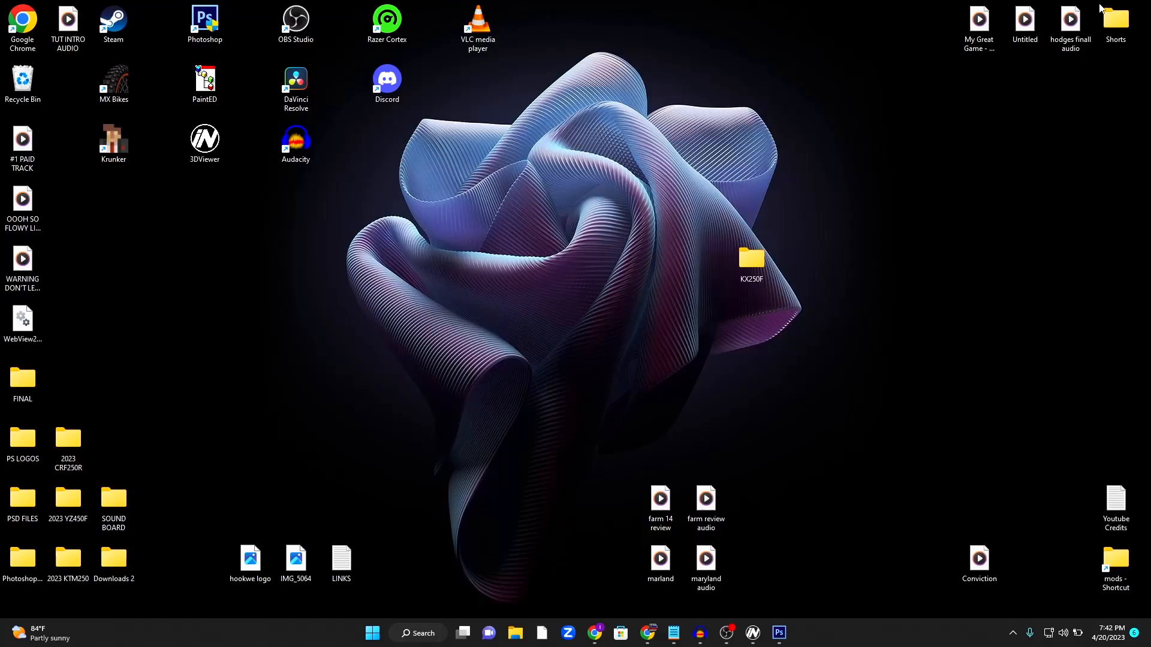
{"action": "double_click", "coordinate": [751, 265]}
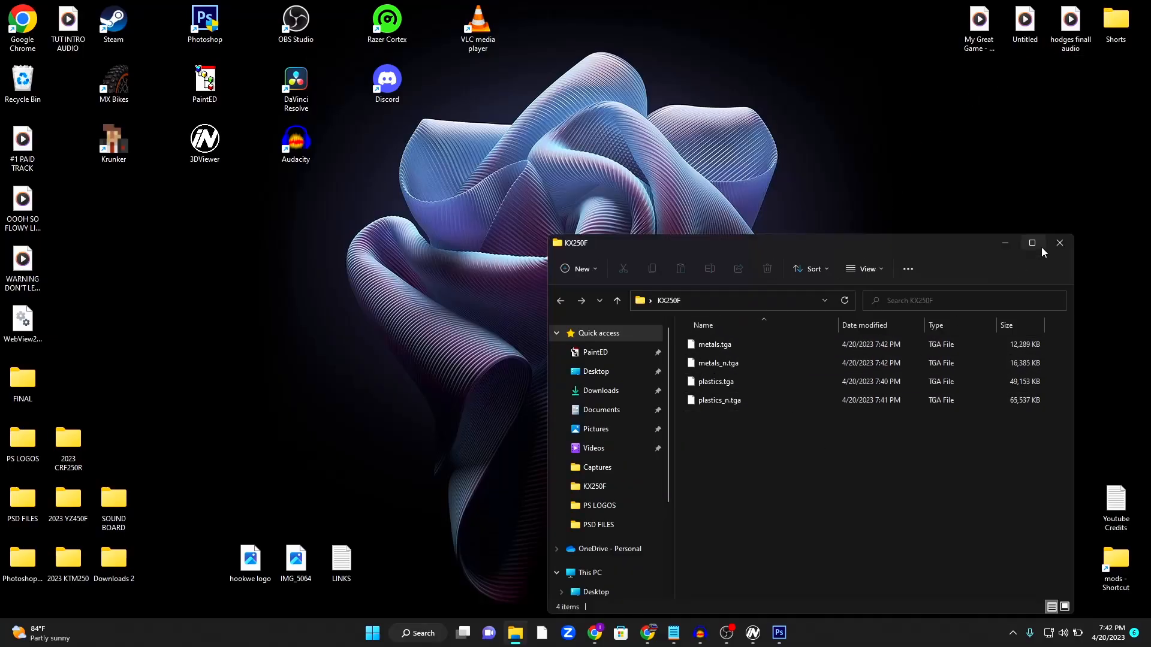
{"action": "left_click", "coordinate": [1059, 244]}
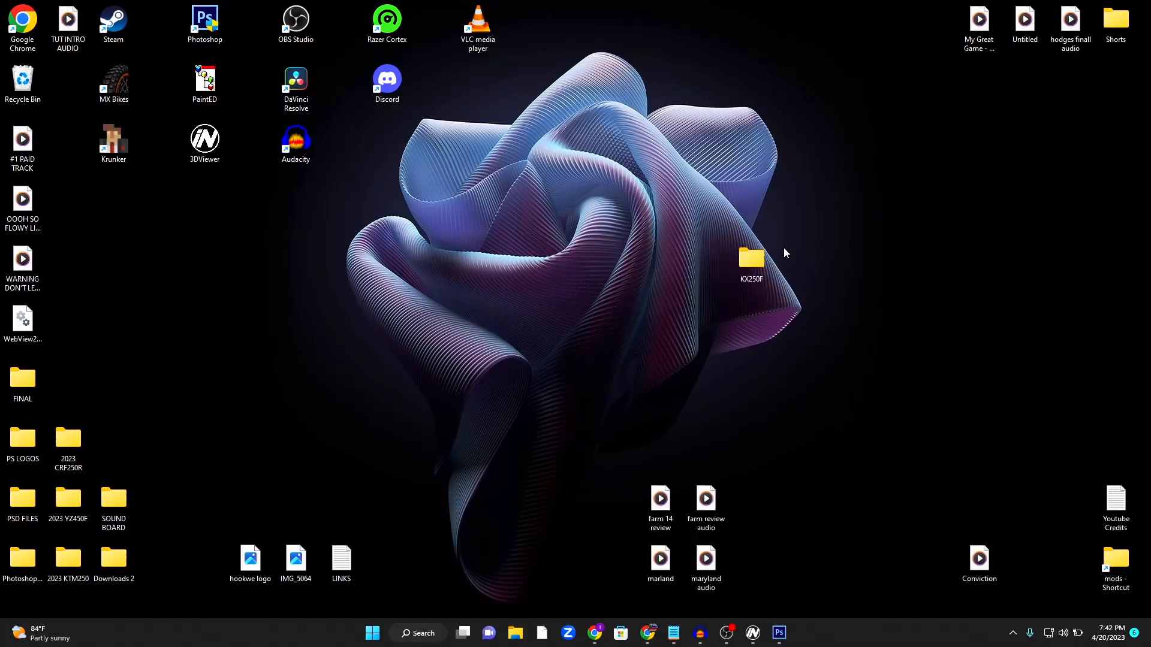
Launch PaintEd from its desktop folder and load the textures from the KX250F directory
{"action": "double_click", "coordinate": [213, 97]}
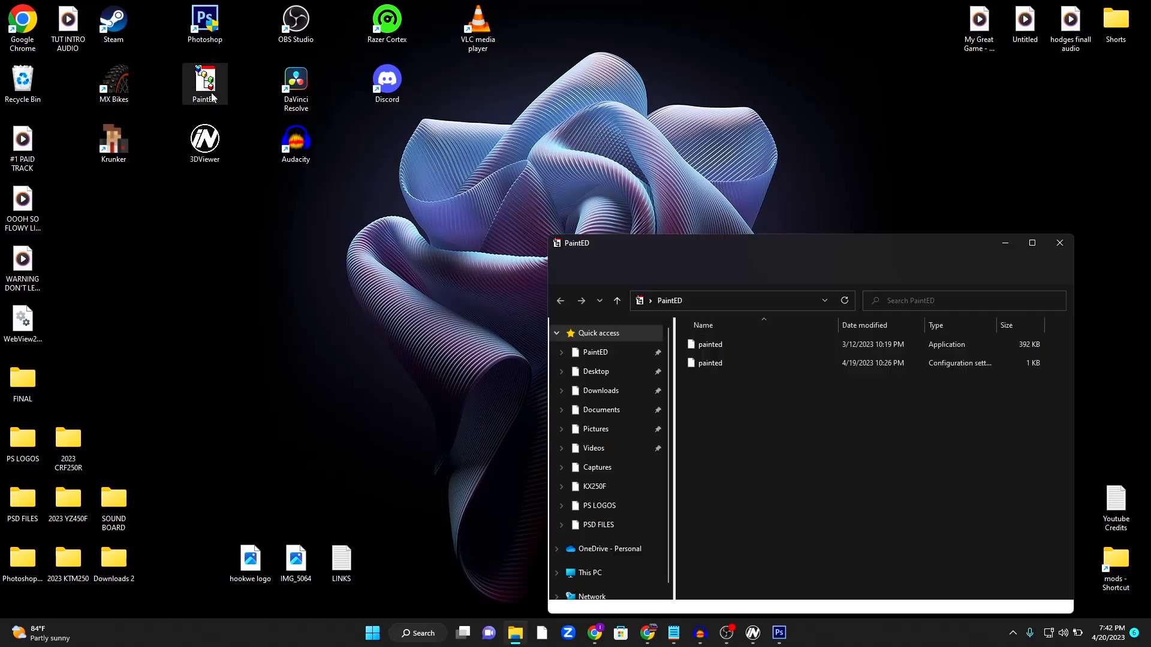
{"action": "double_click", "coordinate": [786, 342]}
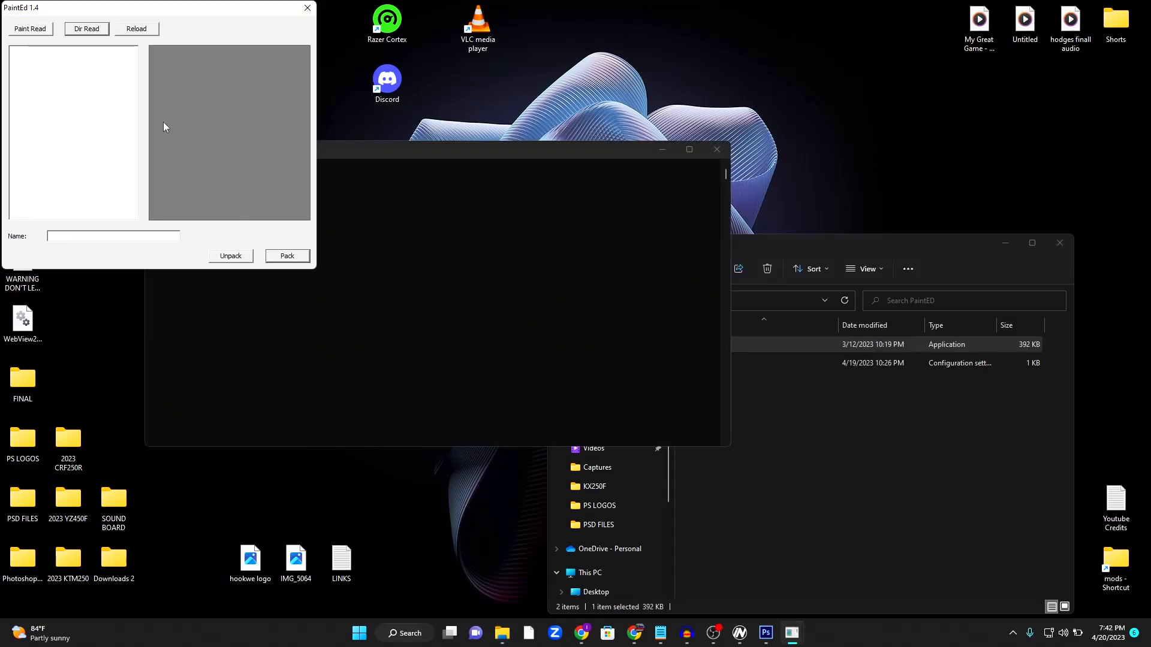
{"action": "left_click", "coordinate": [88, 30]}
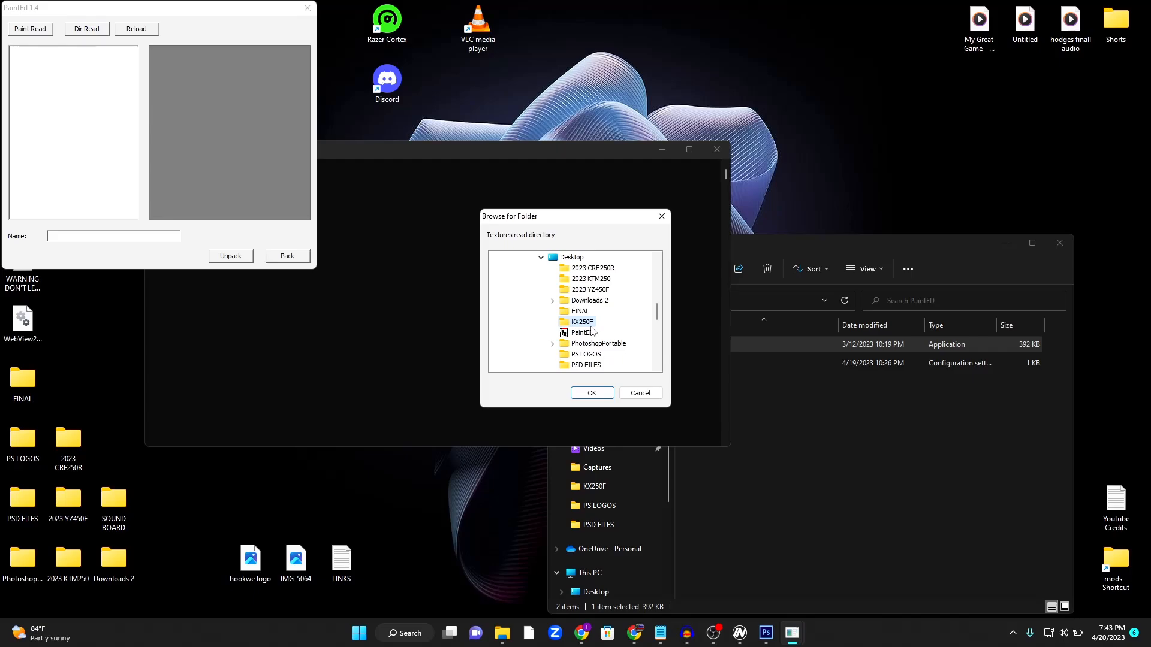
{"action": "left_click", "coordinate": [589, 392]}
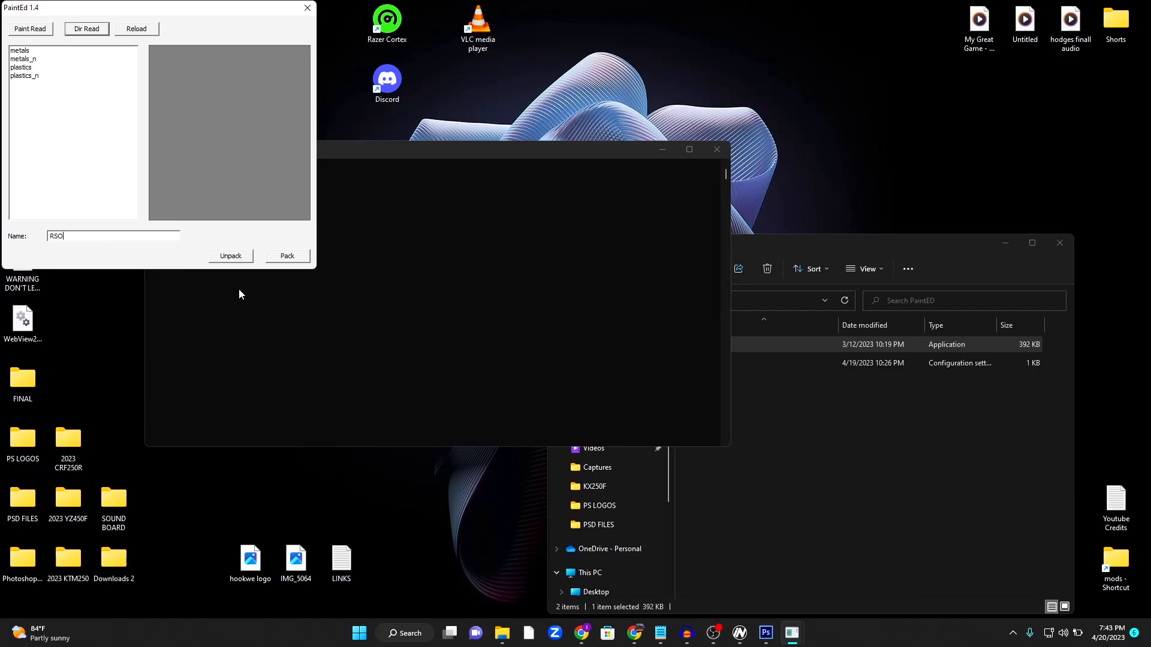
Name the paint RSO TEST, copy that name, and start packing the textures into a paint file
{"action": "type", "text": "RSO TEST"}
{"action": "left_click_drag", "start_coordinate": [125, 237], "coordinate": [53, 235]}
{"action": "key", "text": "ctrl+c"}
{"action": "left_click", "coordinate": [288, 258]}
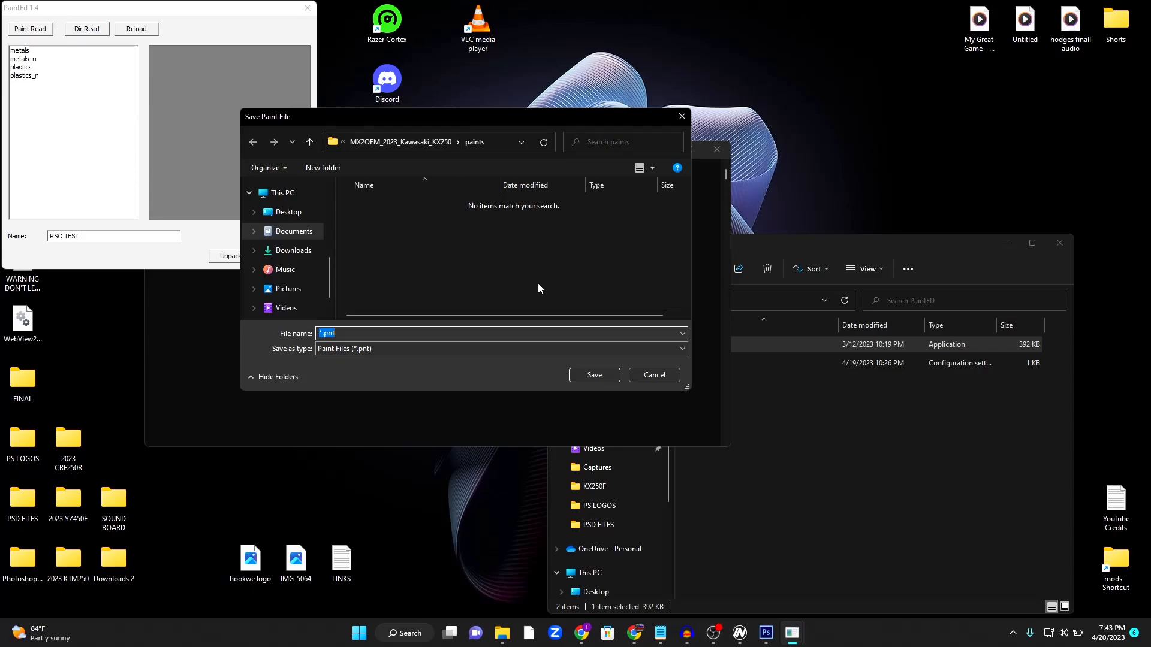
Set the save location to Documents > PiBoSo > MX Bikes > mods > bikes > MX2OEM_2023_Kawasaki_KX250 > paints
{"action": "left_click", "coordinate": [294, 238]}
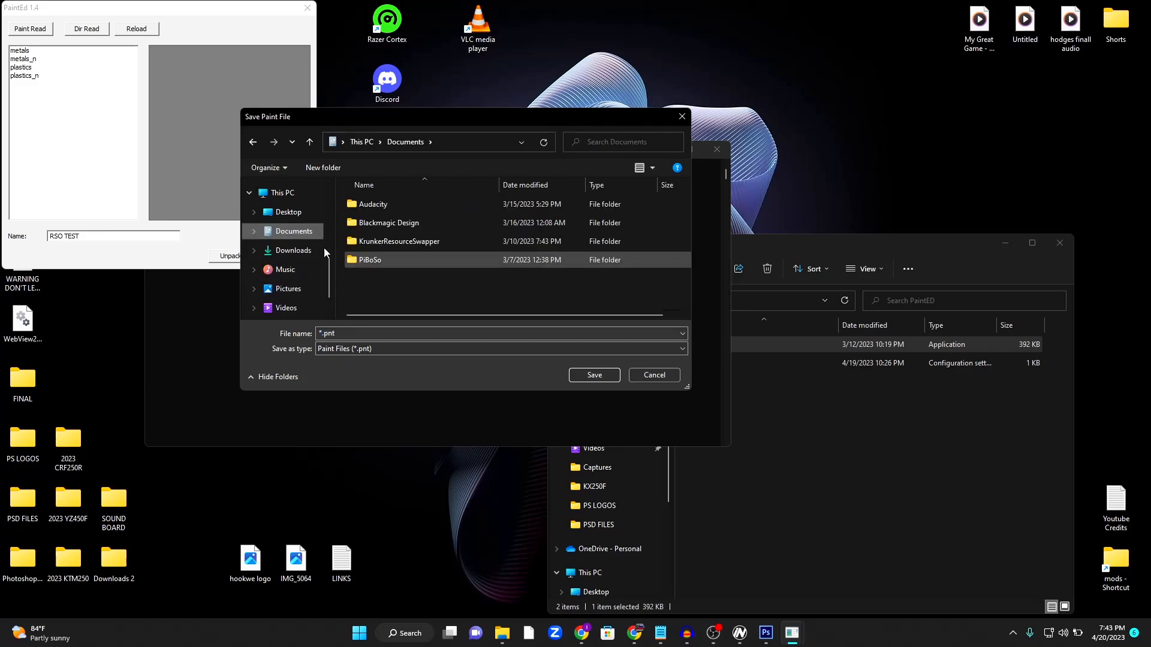
{"action": "double_click", "coordinate": [413, 261]}
{"action": "double_click", "coordinate": [413, 204]}
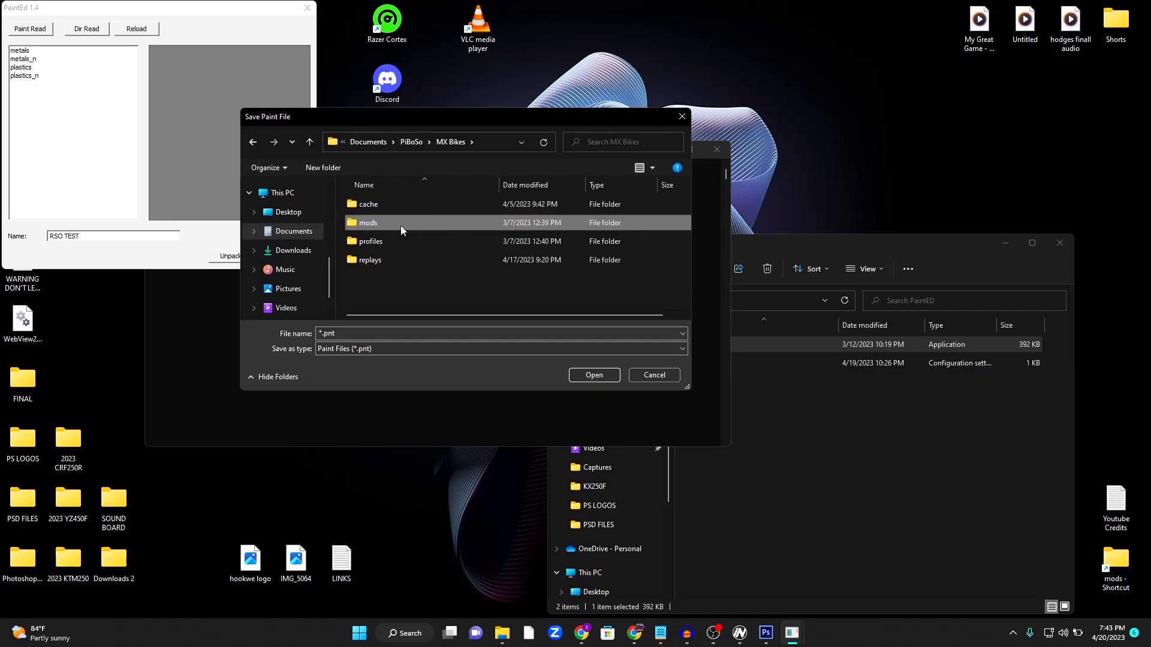
{"action": "double_click", "coordinate": [400, 225]}
{"action": "double_click", "coordinate": [387, 204]}
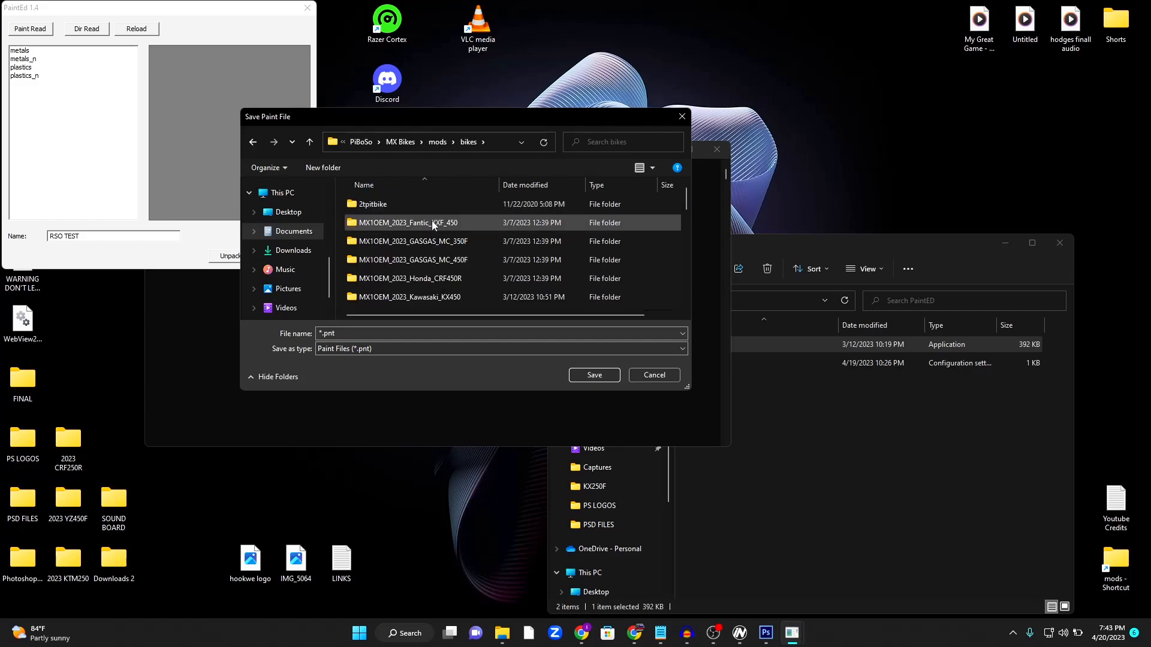
{"action": "scroll", "coordinate": [433, 227], "scroll_direction": "down", "scroll_amount": 1}
{"action": "scroll", "coordinate": [433, 227], "scroll_direction": "down", "scroll_amount": 2}
{"action": "scroll", "coordinate": [456, 259], "scroll_direction": "down", "scroll_amount": 1}
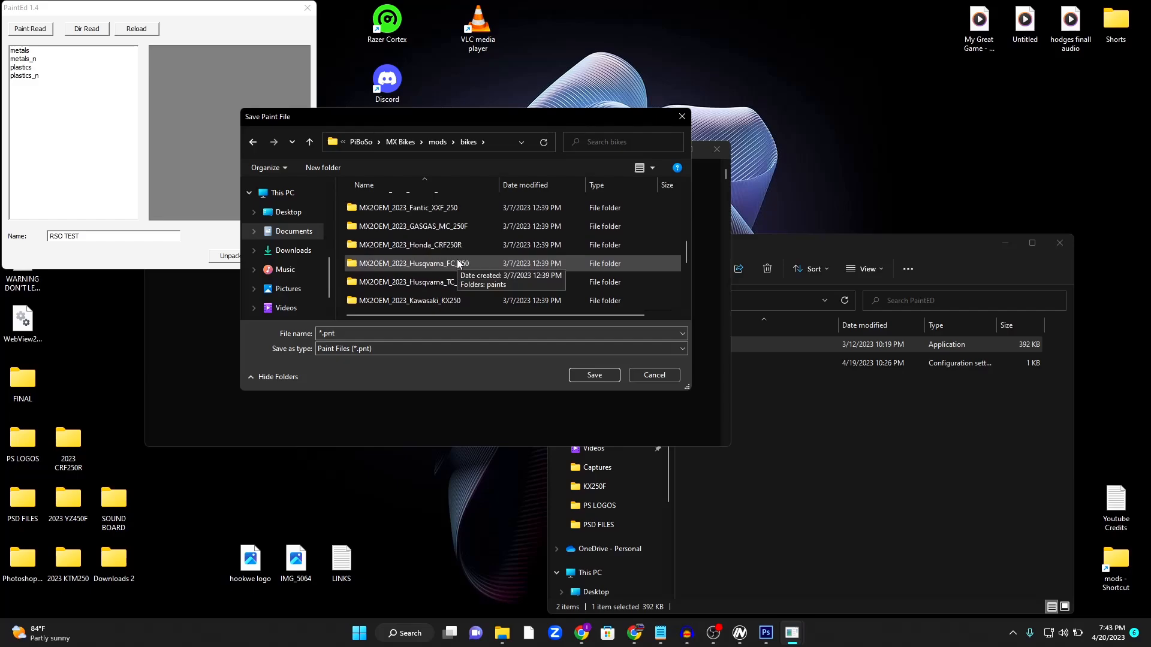
{"action": "double_click", "coordinate": [457, 300]}
{"action": "double_click", "coordinate": [432, 211]}
Save the paint file under the copied name RSO TEST, and close PaintEd and its folder
{"action": "left_click", "coordinate": [400, 338]}
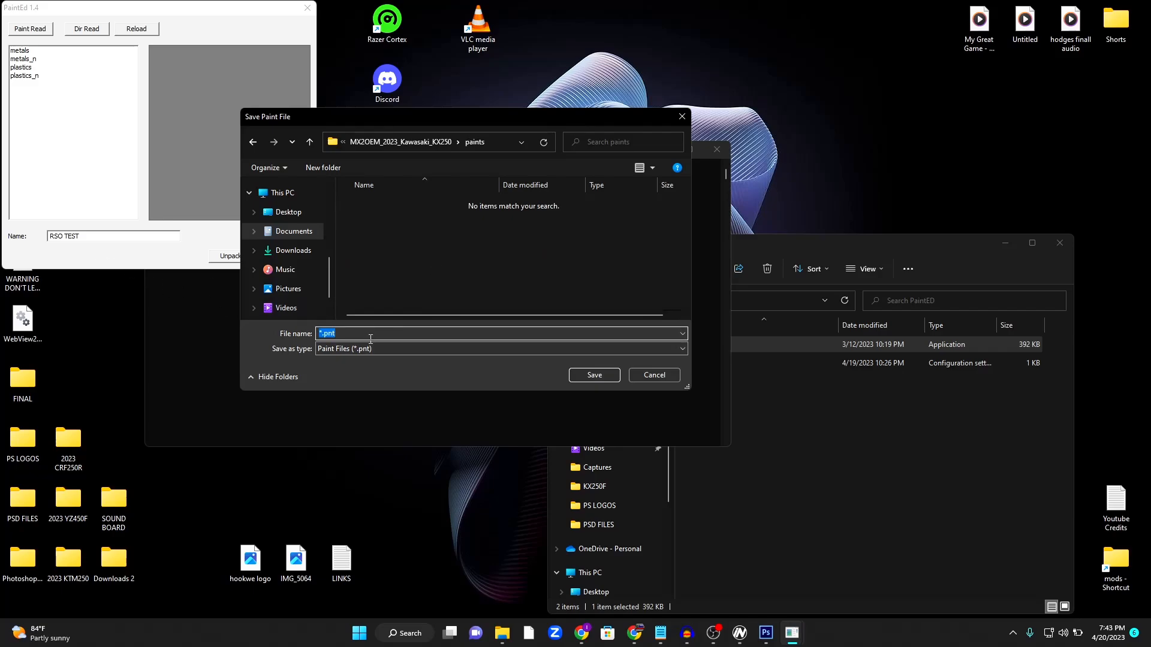
{"action": "key", "text": "ctrl+v"}
{"action": "left_click", "coordinate": [587, 375]}
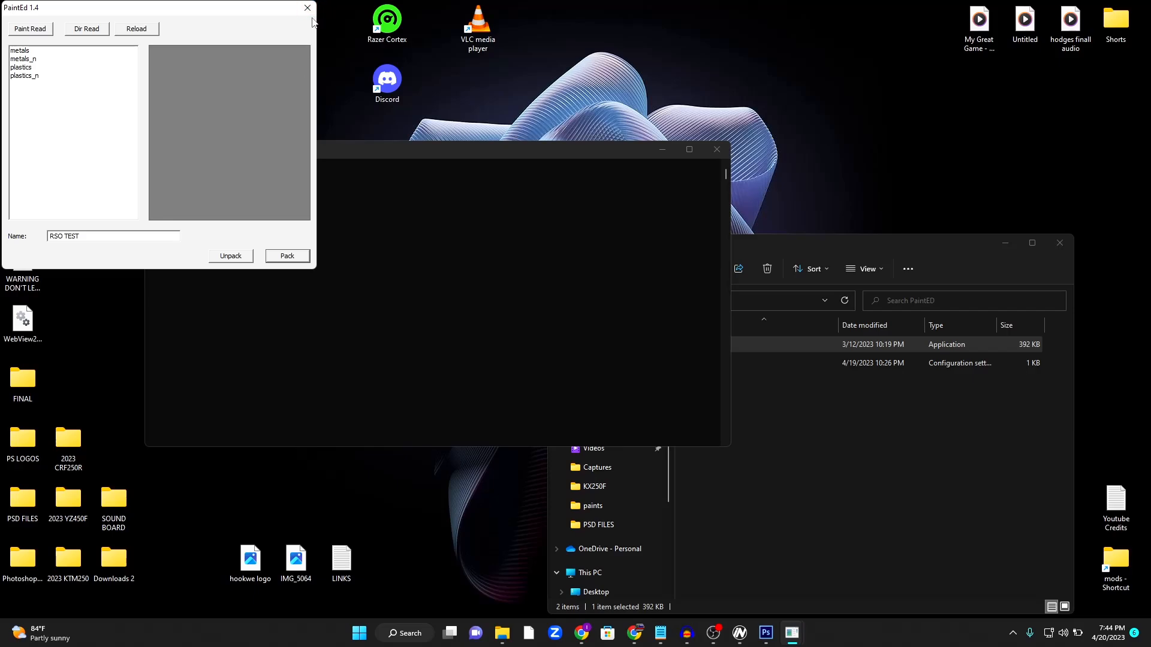
{"action": "left_click", "coordinate": [307, 8]}
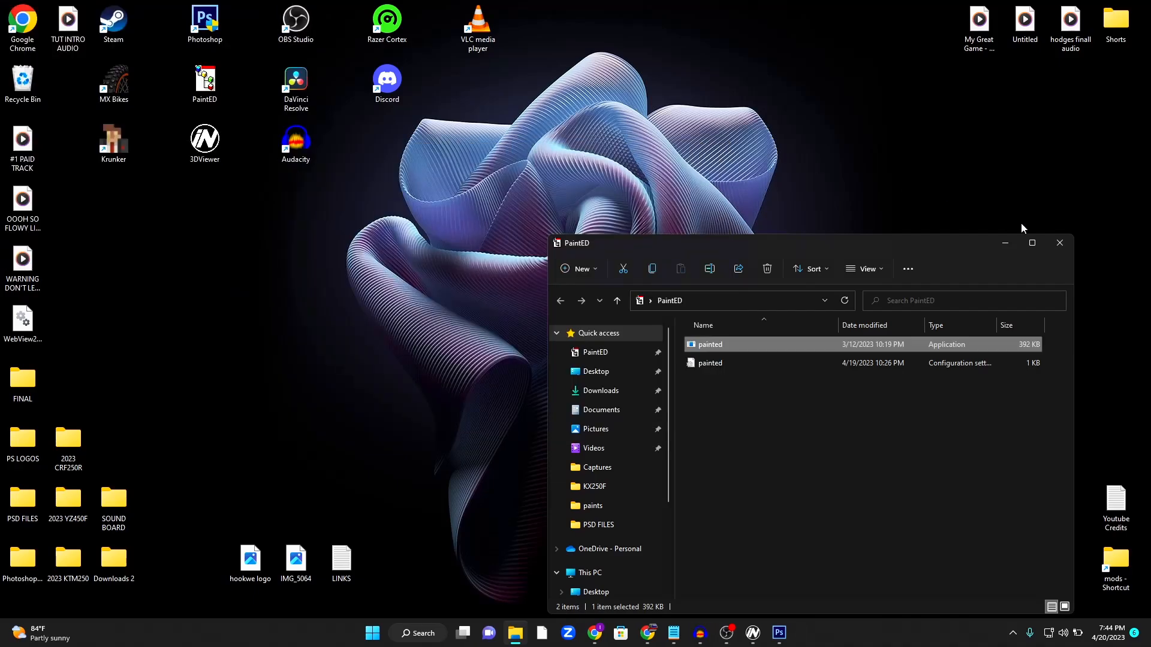
{"action": "left_click", "coordinate": [1061, 243]}
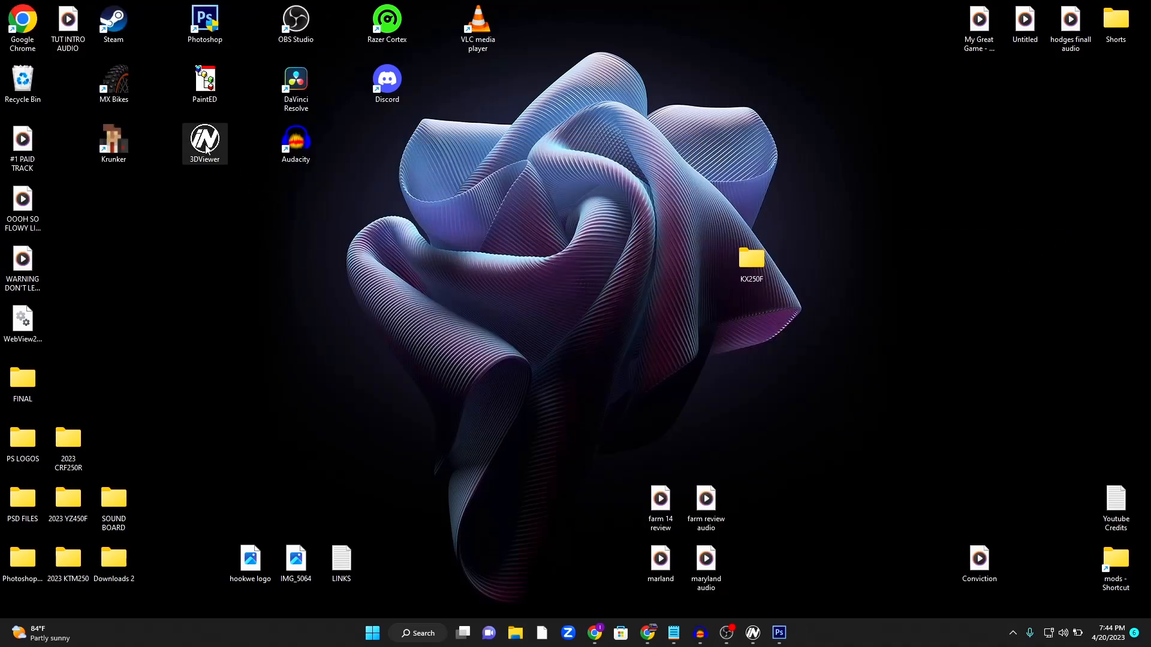
Launch MX Bikes and select the Kawasaki KX250 2023 from the MX2 OEM category
{"action": "double_click", "coordinate": [103, 93]}
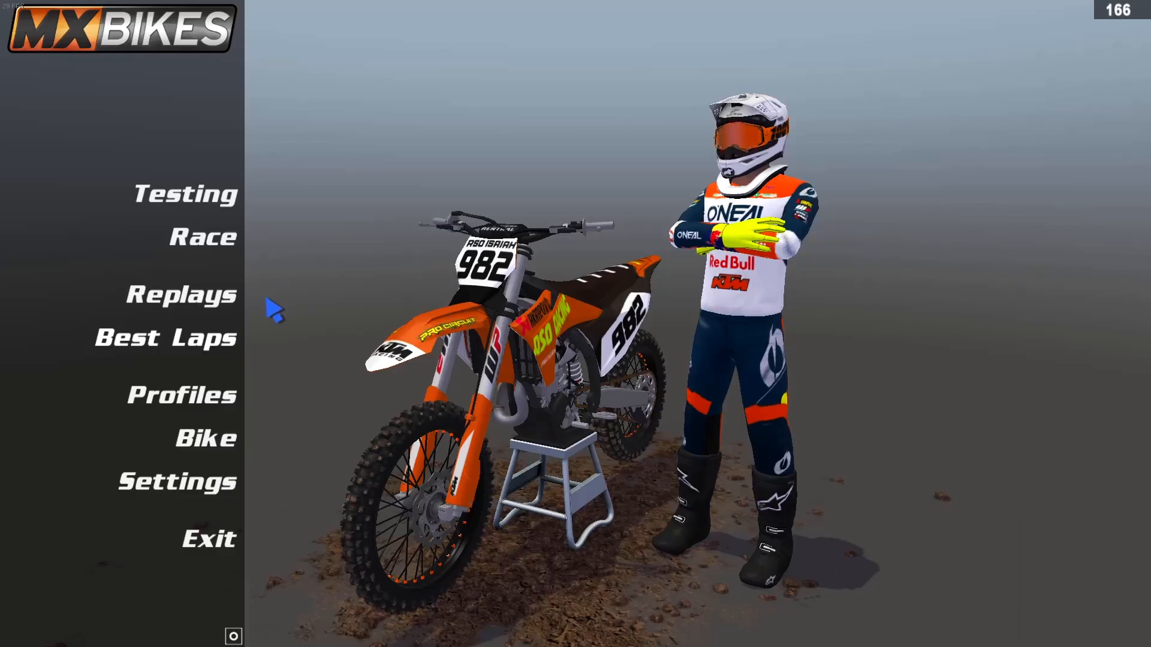
{"action": "left_click", "coordinate": [204, 446]}
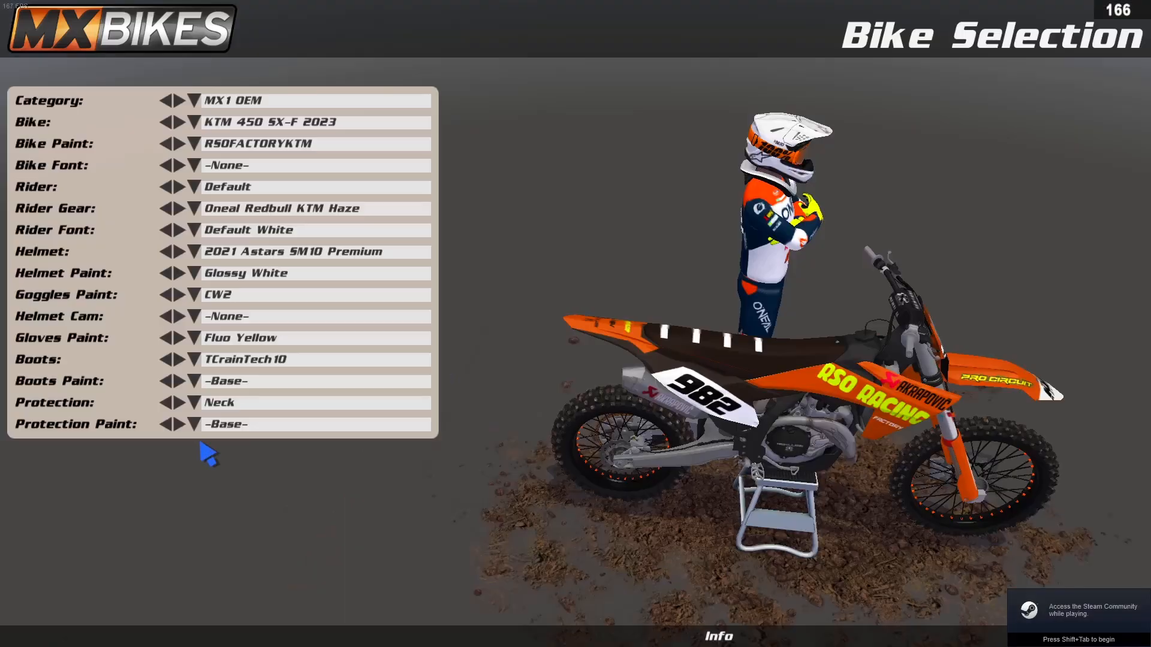
{"action": "left_click", "coordinate": [276, 102]}
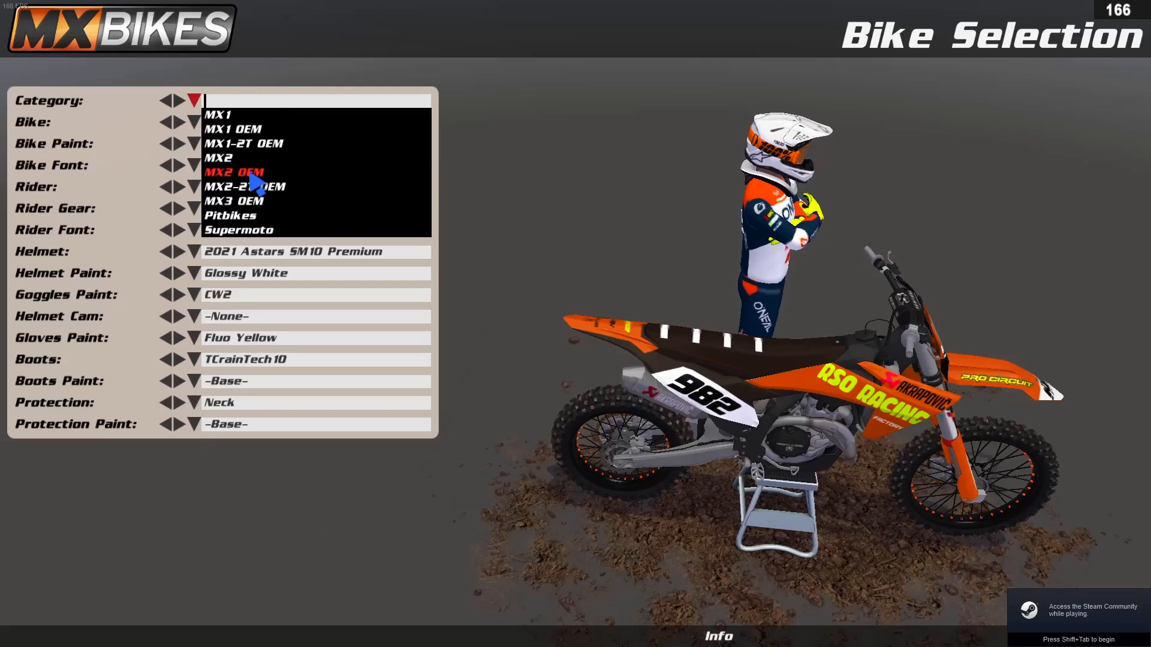
{"action": "left_click", "coordinate": [250, 173]}
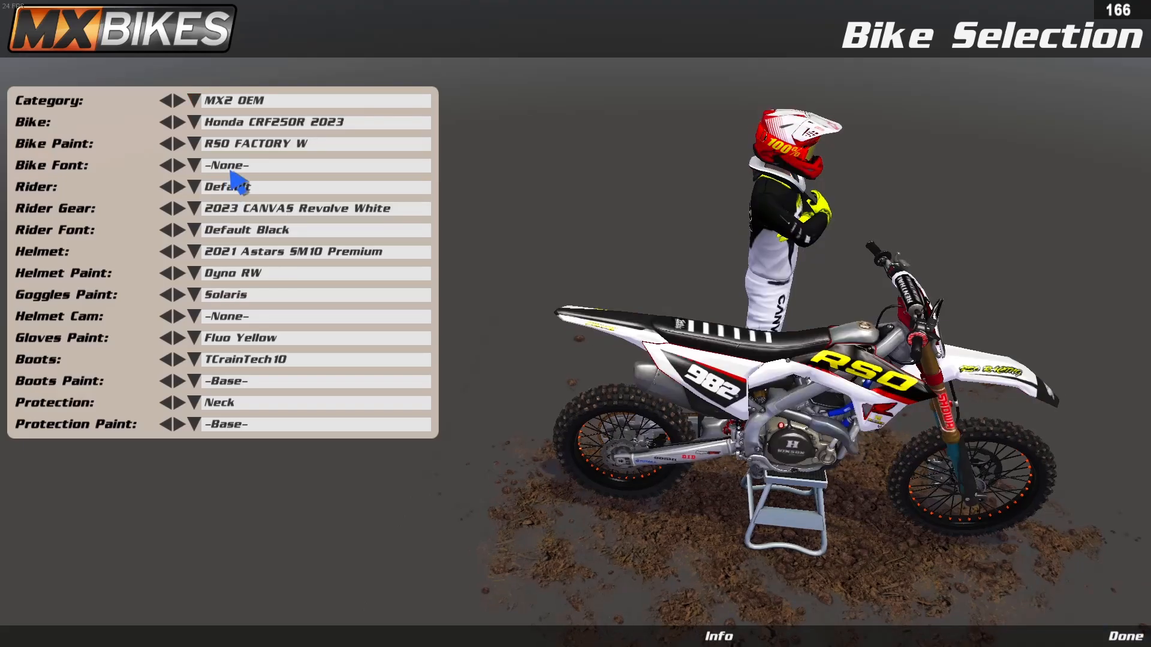
{"action": "left_click", "coordinate": [285, 123]}
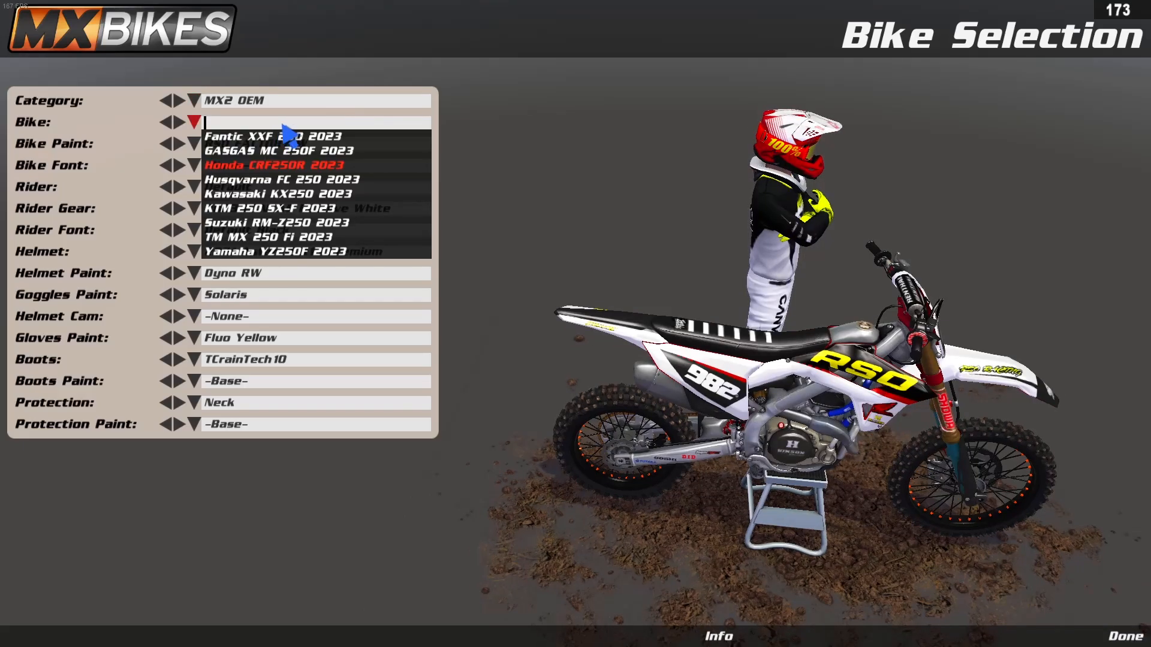
{"action": "left_click", "coordinate": [306, 205]}
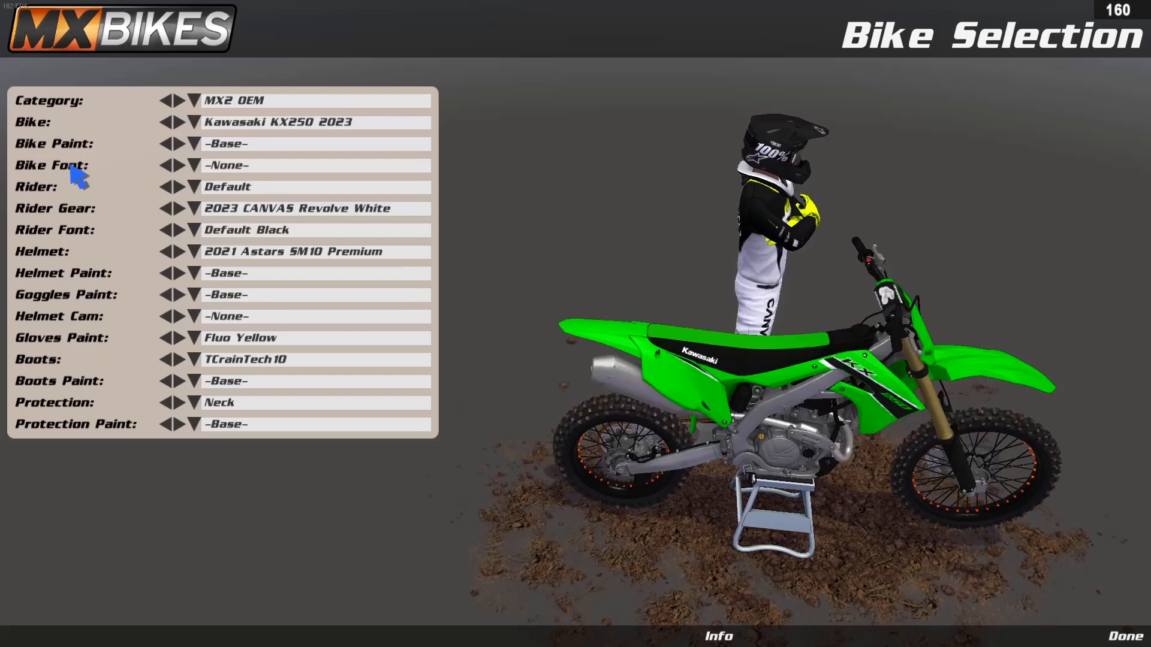
Apply the RSO TEST bike paint and inspect the skin from behind and above
{"action": "left_click", "coordinate": [223, 145]}
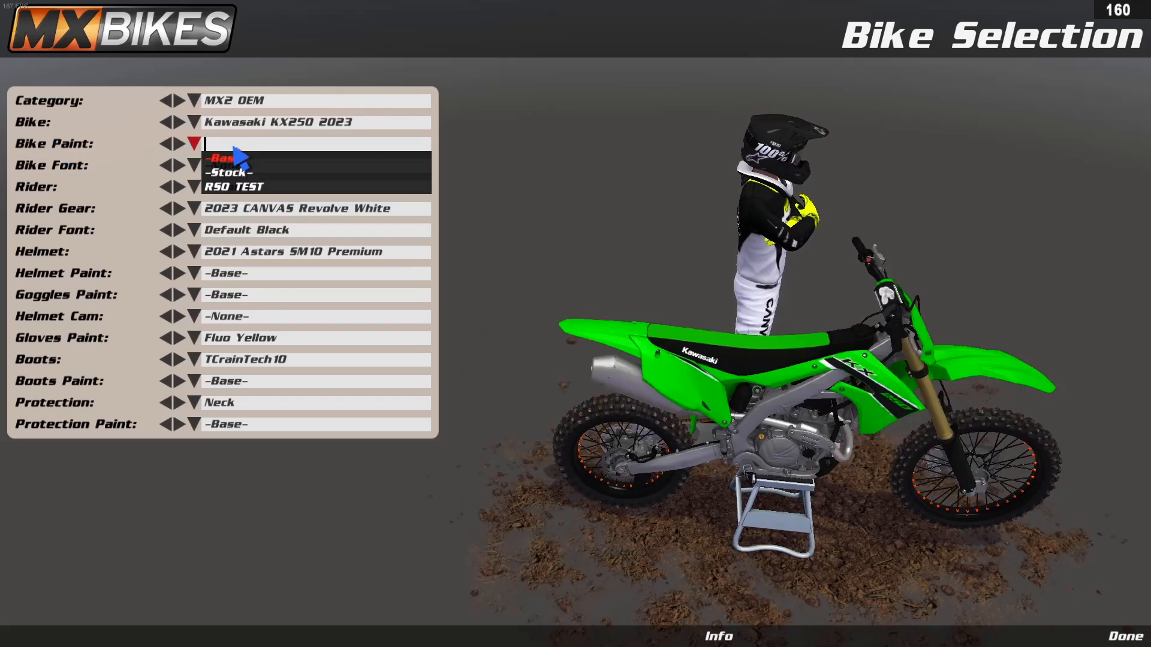
{"action": "left_click", "coordinate": [248, 188]}
{"action": "mouse_move", "coordinate": [760, 449]}
{"action": "left_mouse_down"}
{"action": "mouse_move", "coordinate": [551, 537]}
{"action": "mouse_move", "coordinate": [805, 449]}
{"action": "mouse_move", "coordinate": [732, 439]}
{"action": "mouse_move", "coordinate": [709, 463]}
{"action": "mouse_move", "coordinate": [825, 478]}
{"action": "mouse_move", "coordinate": [863, 575]}
{"action": "mouse_move", "coordinate": [881, 468]}
{"action": "mouse_move", "coordinate": [574, 608]}
{"action": "mouse_move", "coordinate": [1019, 596]}
{"action": "mouse_move", "coordinate": [786, 498]}
{"action": "left_mouse_up"}
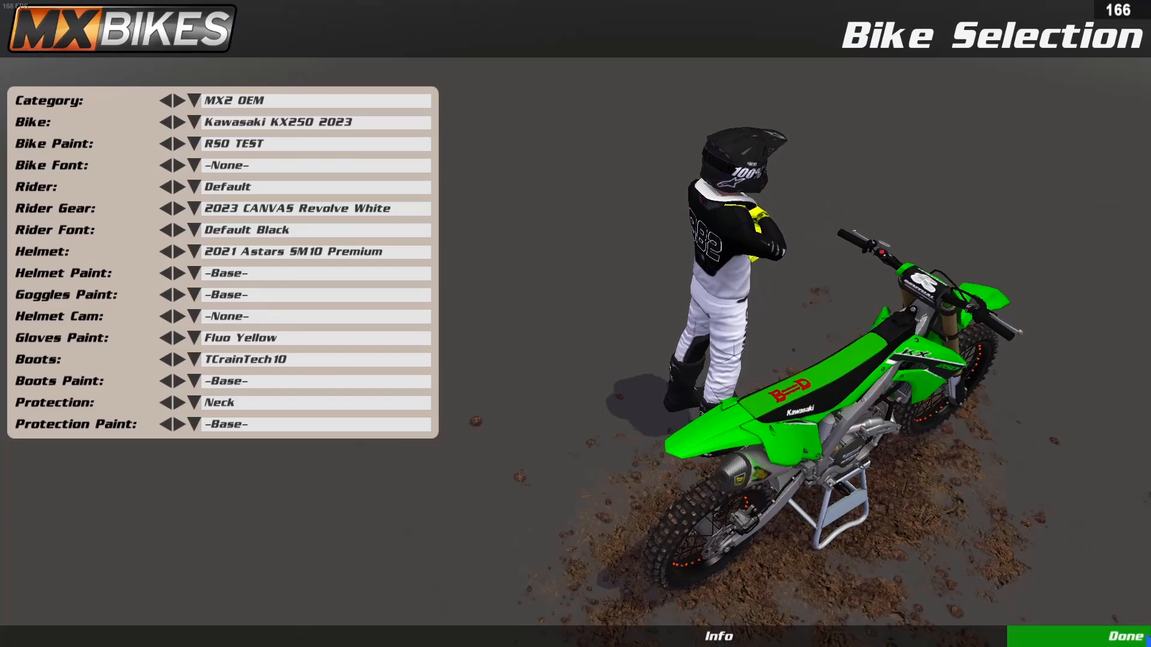
Confirm the bike selection and exit MX Bikes to the desktop
{"action": "left_click", "coordinate": [1142, 638]}
{"action": "left_click", "coordinate": [258, 539]}
{"action": "left_click", "coordinate": [390, 376]}
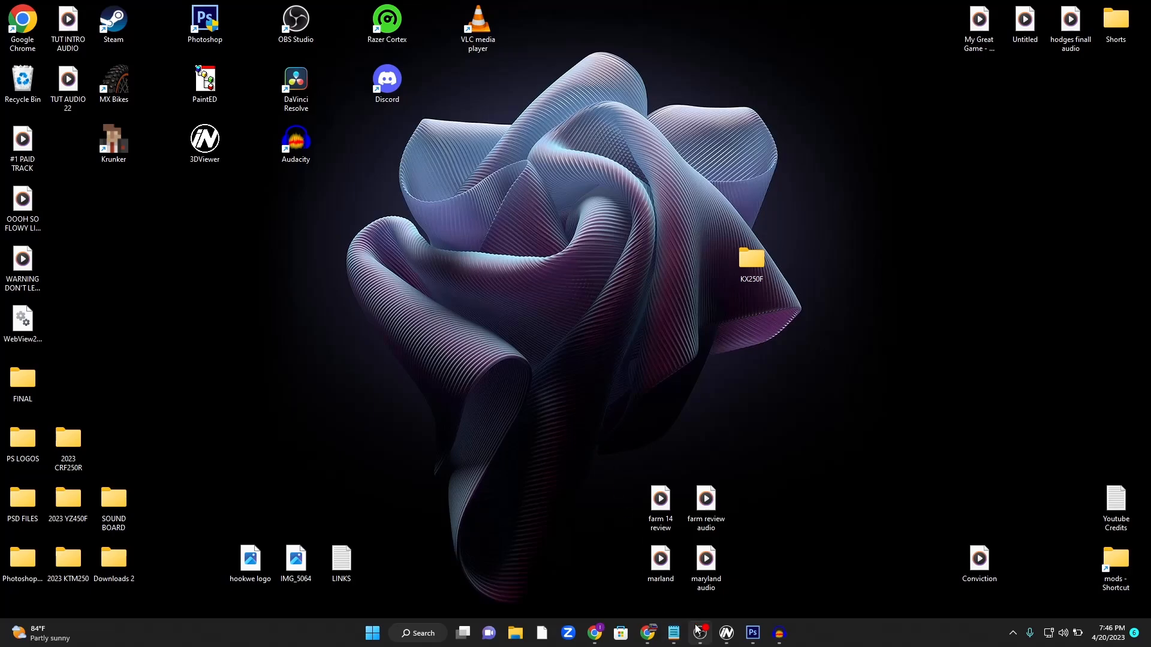
Switch to Photoshop and, in KX Plastics.psd, show the B===D text layer and hide the Norm group
{"action": "left_click", "coordinate": [753, 645]}
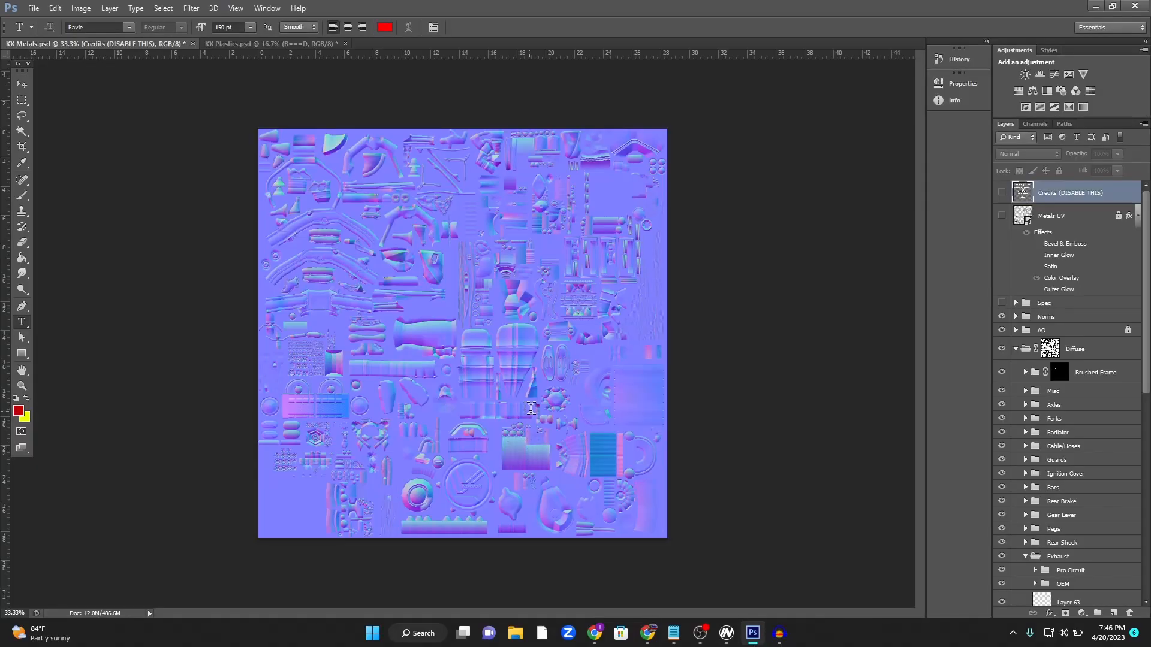
{"action": "left_click", "coordinate": [245, 45]}
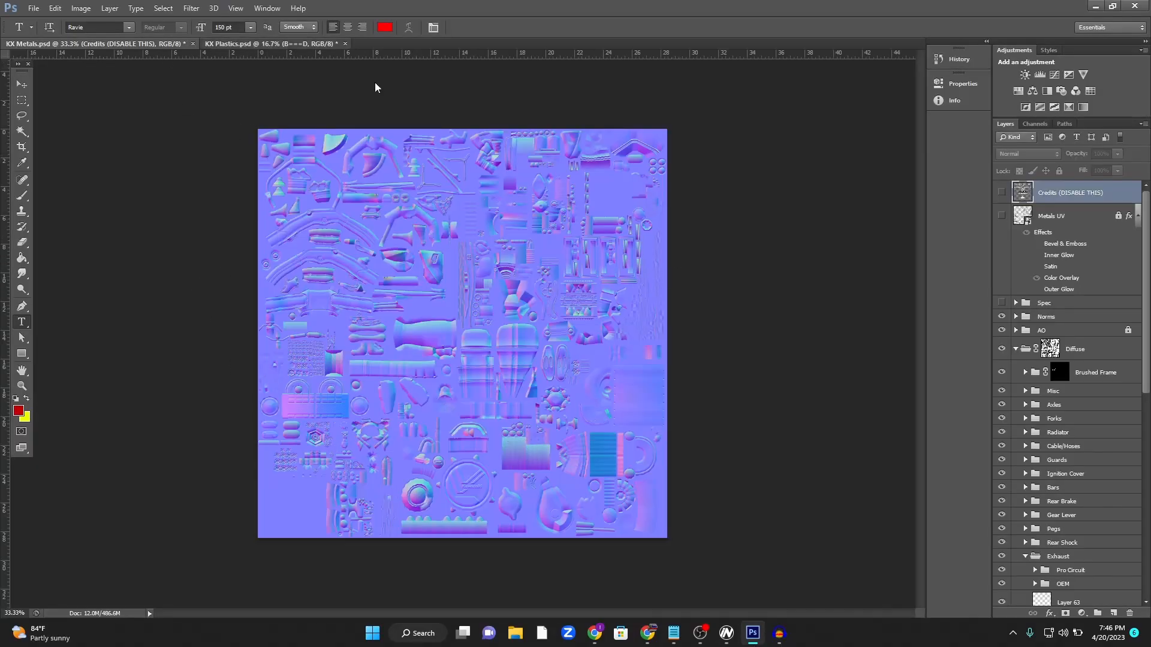
{"action": "left_click", "coordinate": [1001, 193]}
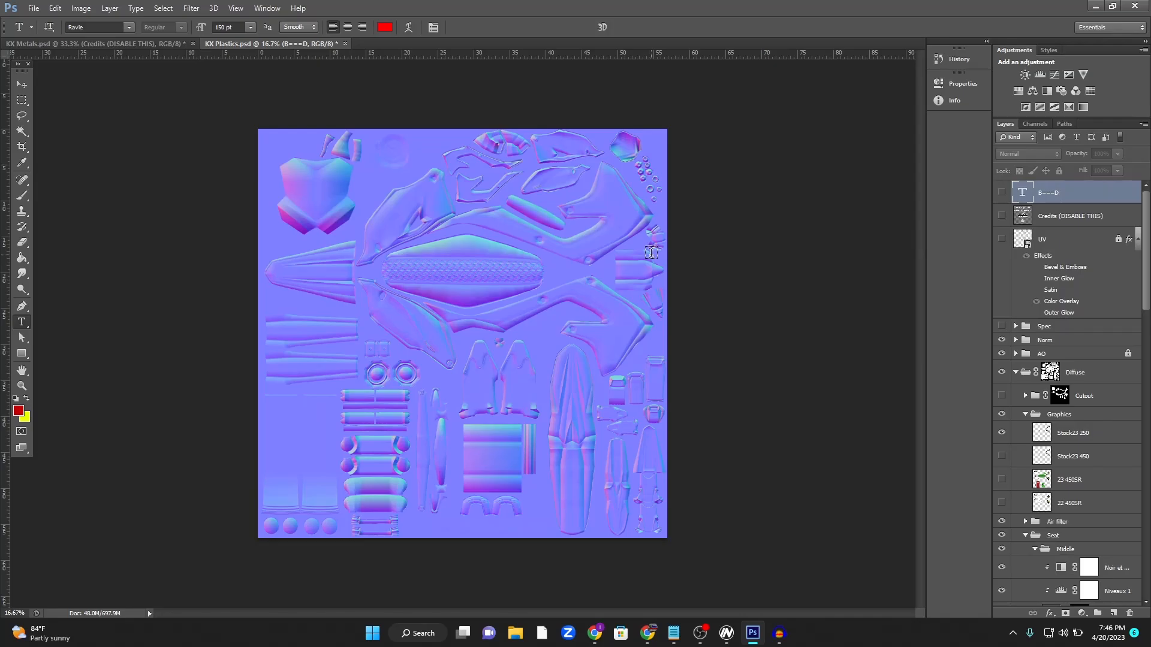
{"action": "left_click", "coordinate": [1002, 193]}
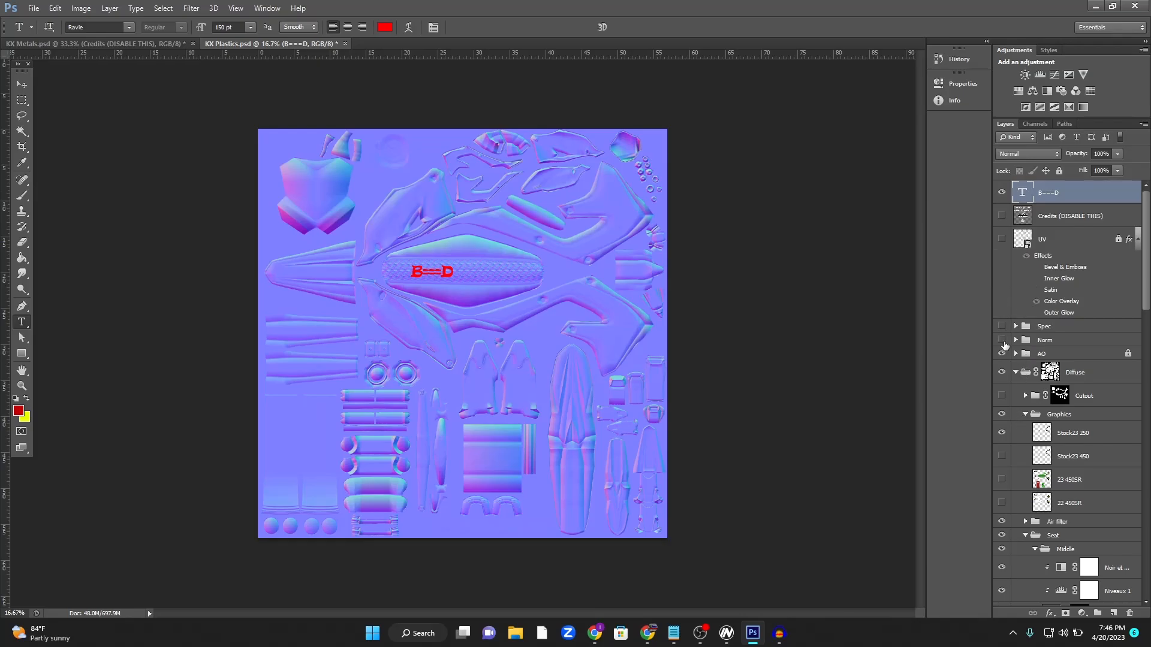
{"action": "left_click", "coordinate": [1001, 340]}
Save a PNG copy of the plastics texture to the Desktop as KX69, with smallest/slow compression and no interlacing
{"action": "left_click", "coordinate": [34, 8]}
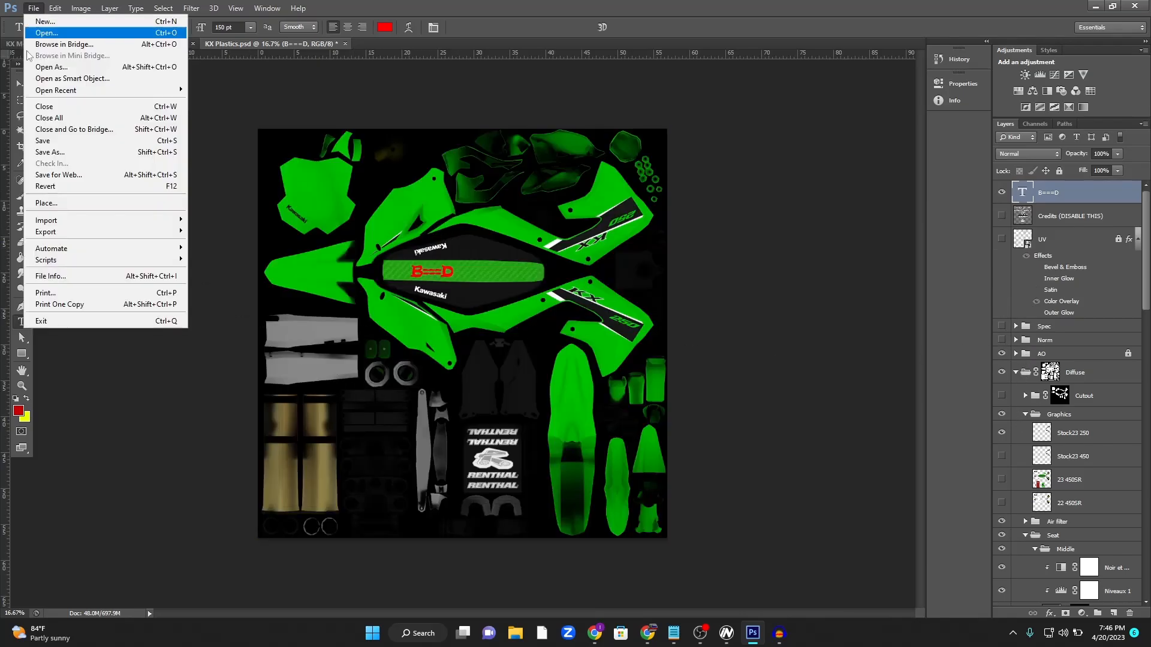
{"action": "left_click", "coordinate": [42, 156]}
{"action": "left_click", "coordinate": [566, 341]}
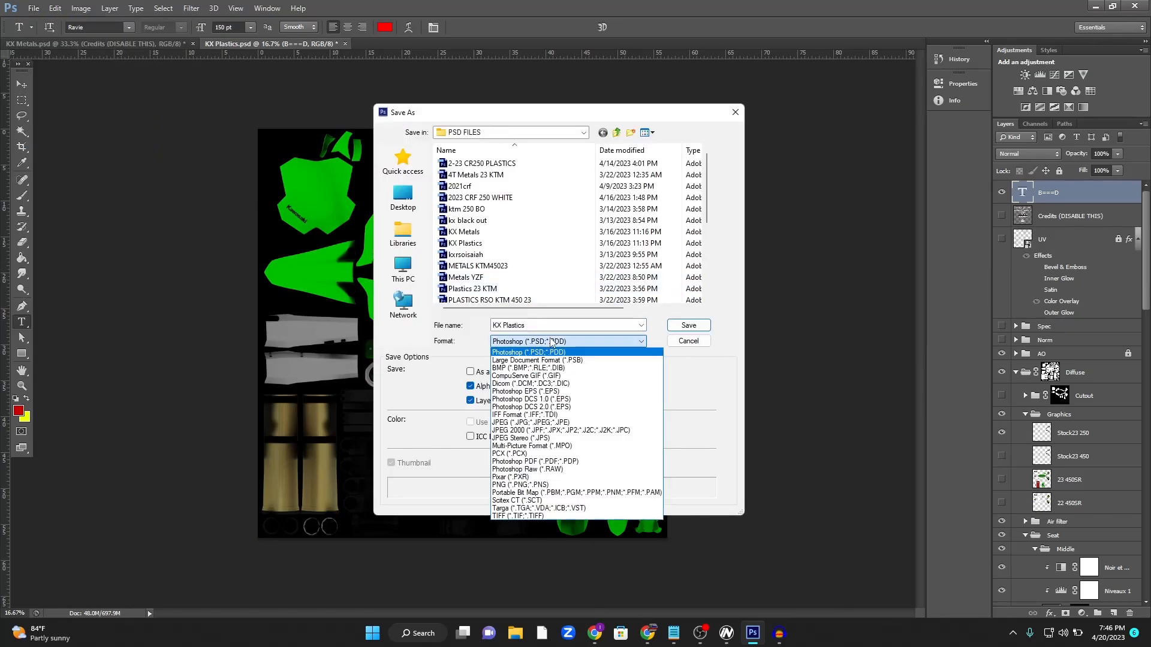
{"action": "left_click", "coordinate": [518, 485]}
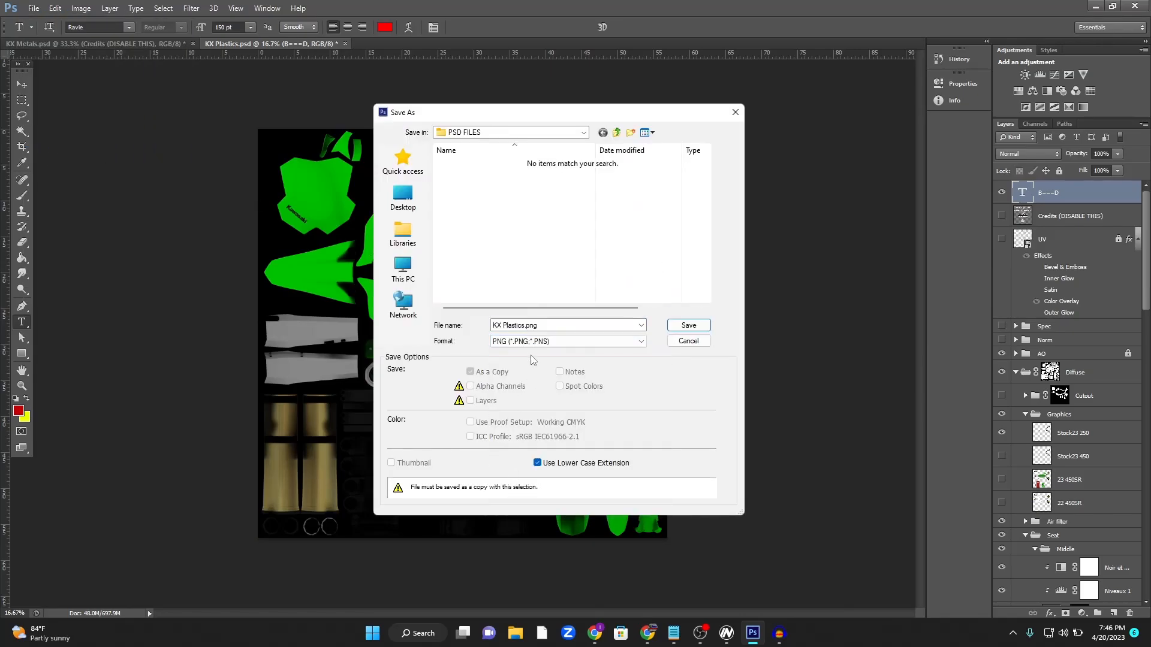
{"action": "left_click", "coordinate": [544, 324]}
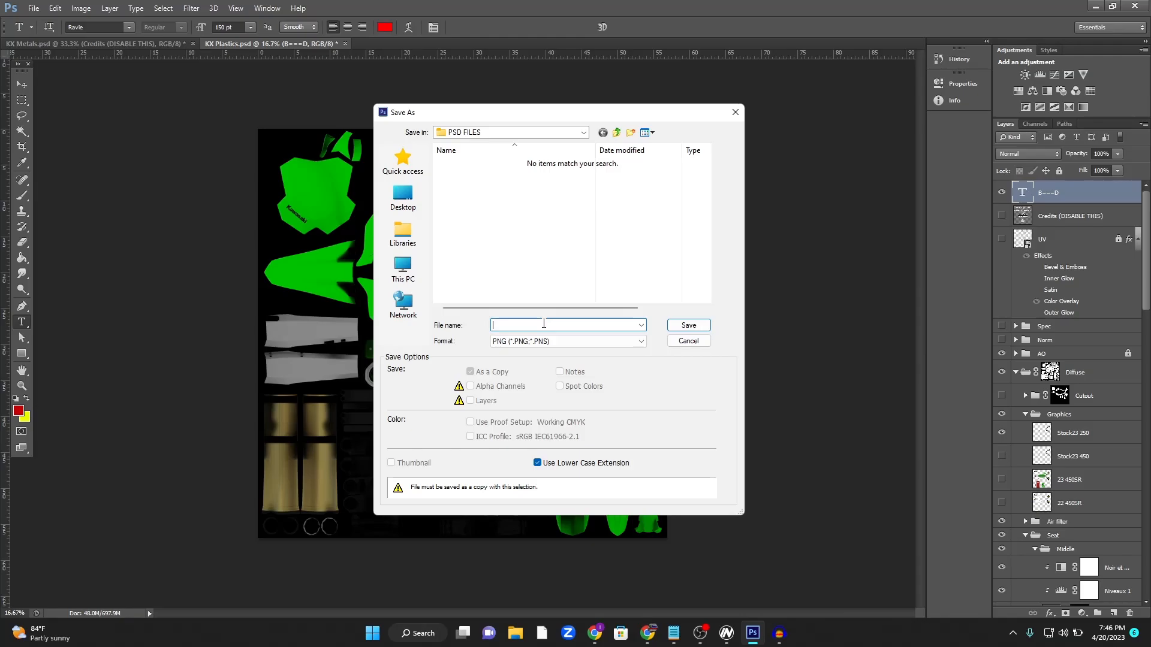
{"action": "type", "text": "KX69"}
{"action": "left_click", "coordinate": [403, 198]}
{"action": "left_click", "coordinate": [684, 325]}
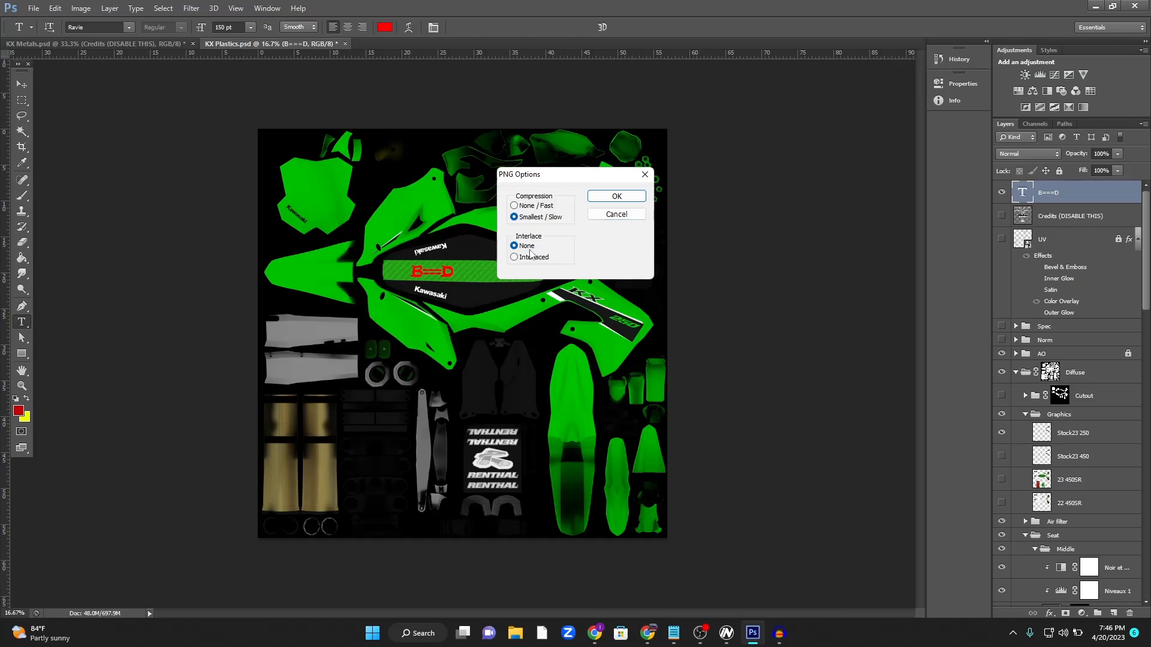
{"action": "left_click", "coordinate": [614, 197]}
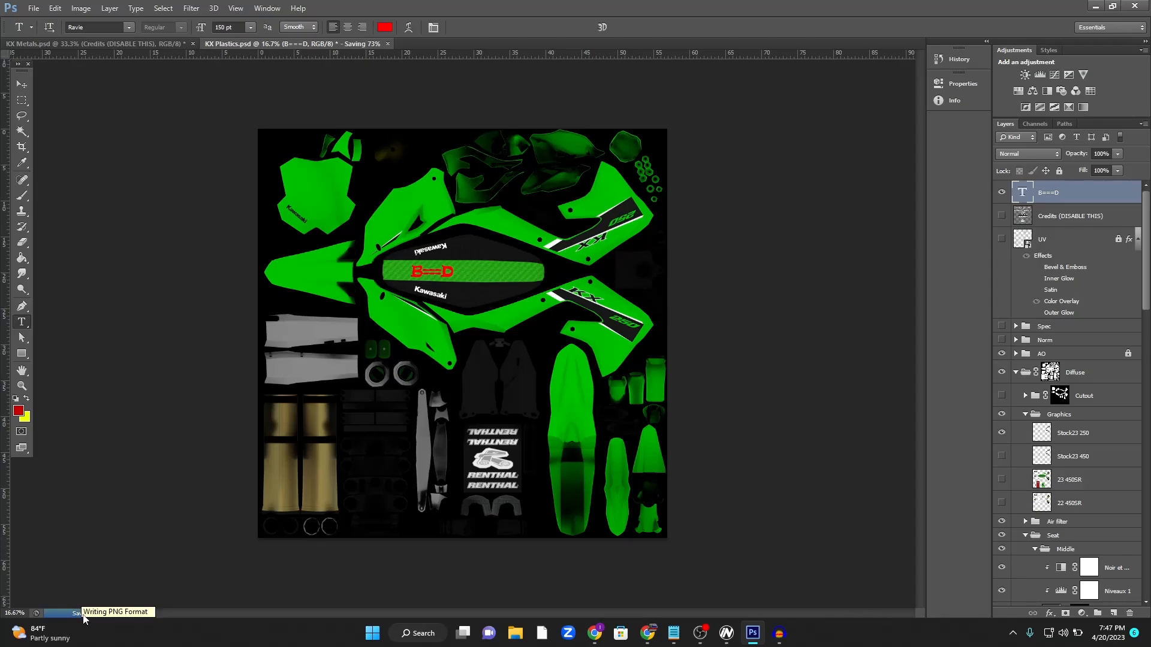
Switch to the dmkrtz 3D Viewer, check the available bike models, and view the Kawasaki KX 2023 model
{"action": "left_click", "coordinate": [726, 635]}
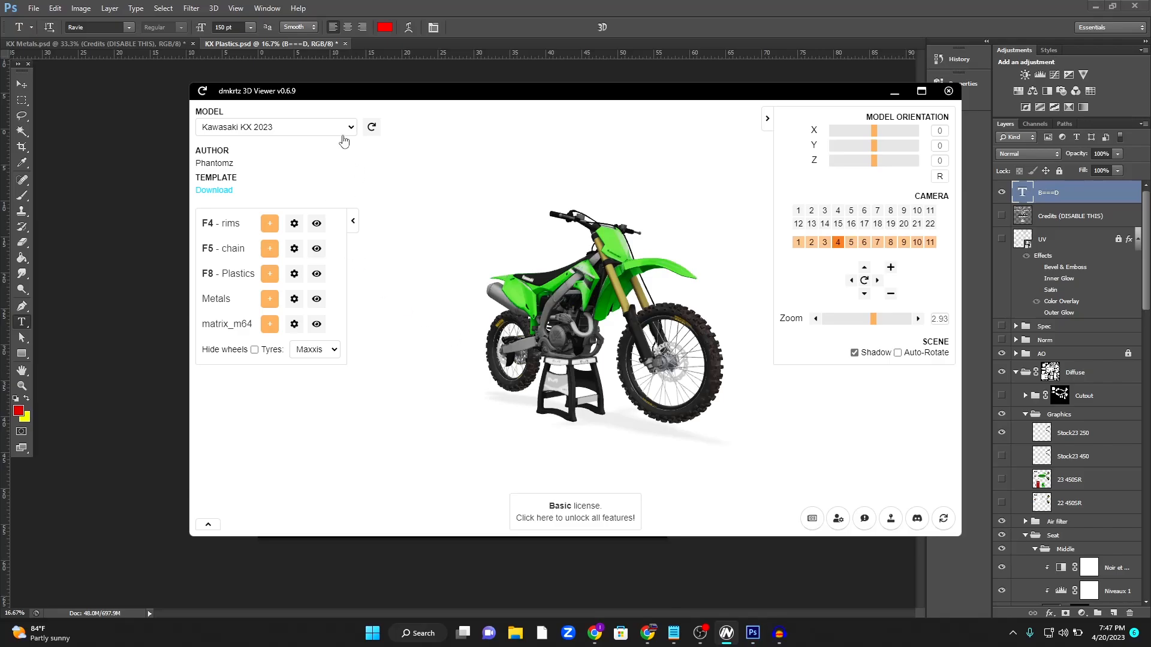
{"action": "left_click", "coordinate": [344, 128]}
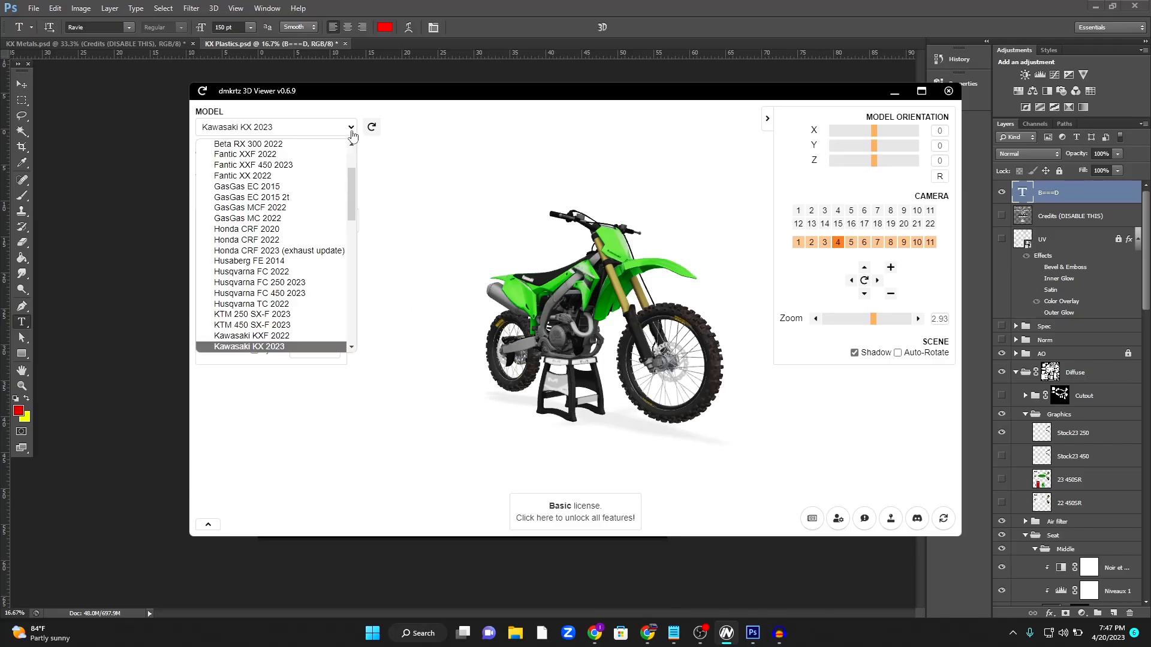
{"action": "left_click", "coordinate": [624, 475]}
{"action": "left_click_drag", "start_coordinate": [583, 434], "coordinate": [626, 329]}
{"action": "scroll", "coordinate": [582, 290], "scroll_direction": "up", "scroll_amount": 5}
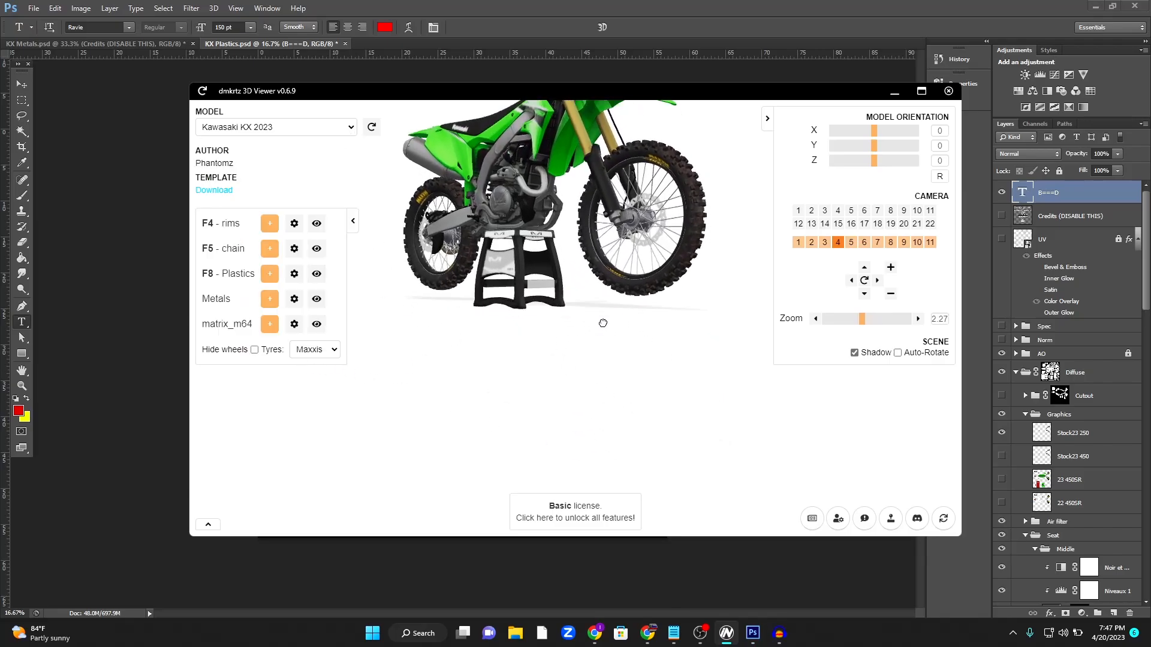
{"action": "scroll", "coordinate": [563, 260], "scroll_direction": "down", "scroll_amount": 6}
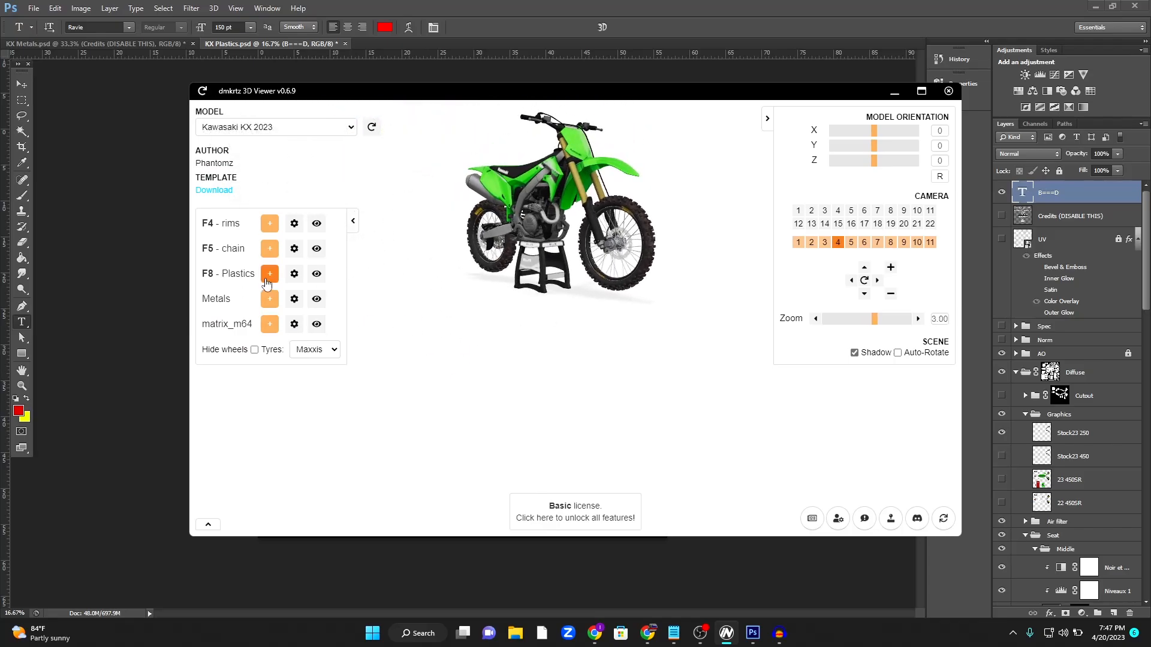
Load KX69.png from the Desktop as the Plastics texture of the Kawasaki KX 2023 model
{"action": "left_click", "coordinate": [268, 276]}
{"action": "scroll", "coordinate": [456, 237], "scroll_direction": "down", "scroll_amount": 3}
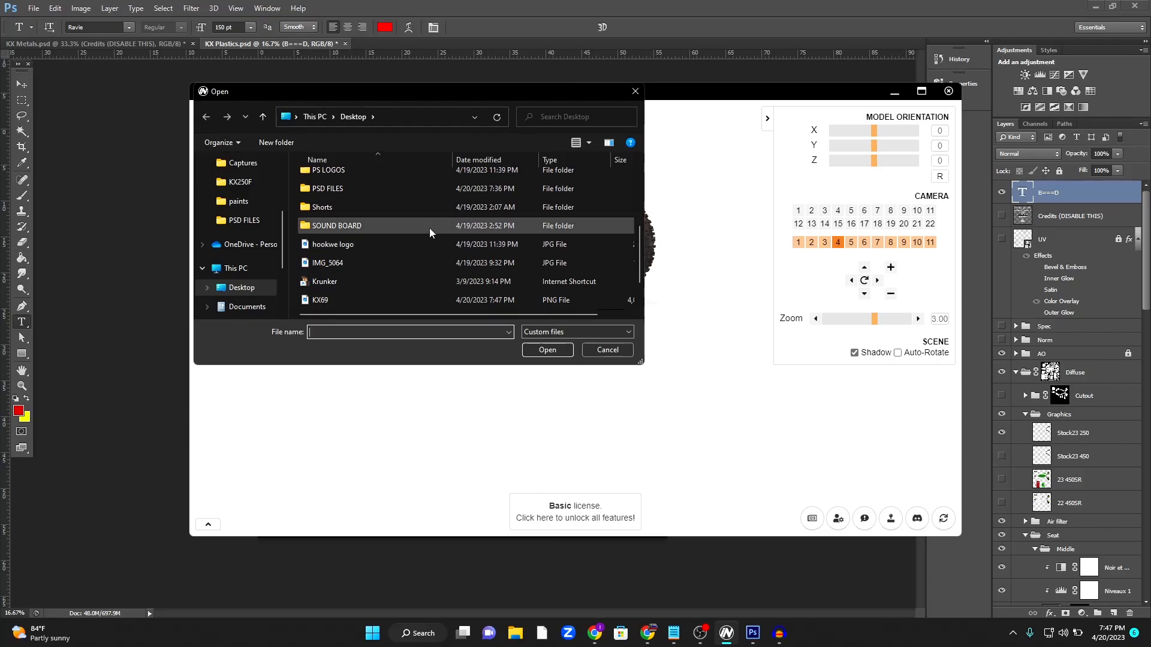
{"action": "double_click", "coordinate": [326, 264]}
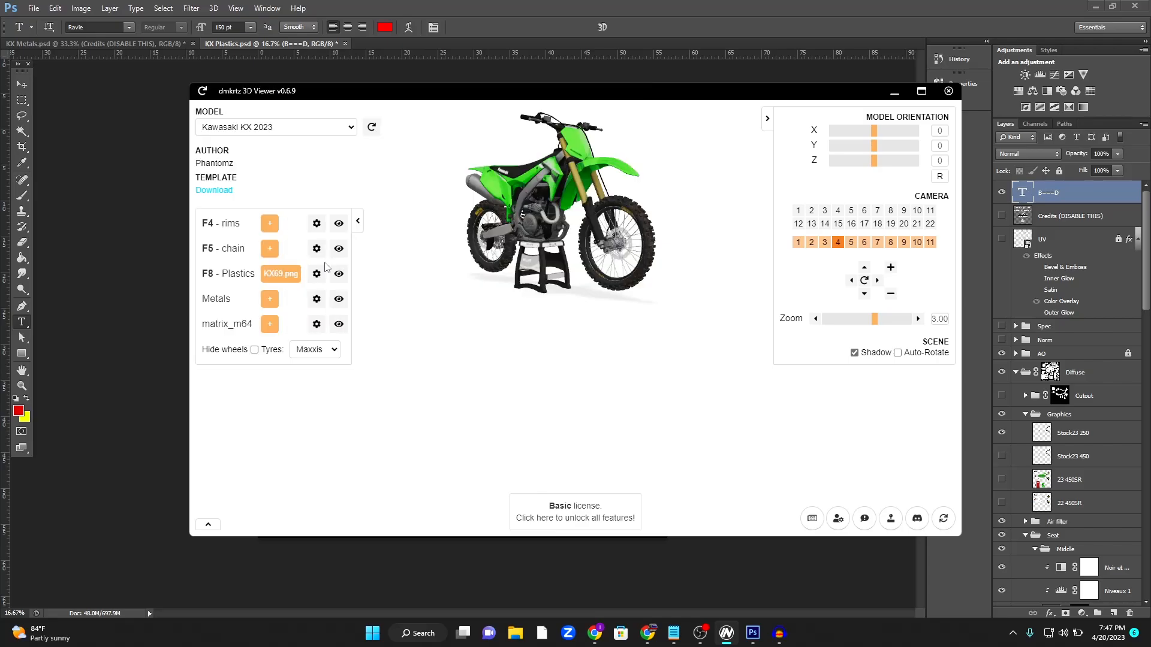
Inspect the textured bike from the rear, above and the side, checking the seat lettering and plastics graphics
{"action": "left_click_drag", "start_coordinate": [570, 309], "coordinate": [509, 242]}
{"action": "scroll", "coordinate": [407, 224], "scroll_direction": "up", "scroll_amount": 3}
{"action": "scroll", "coordinate": [509, 242], "scroll_direction": "down", "scroll_amount": 4}
{"action": "left_click_drag", "start_coordinate": [552, 314], "coordinate": [503, 299]}
{"action": "left_click_drag", "start_coordinate": [415, 344], "coordinate": [525, 181]}
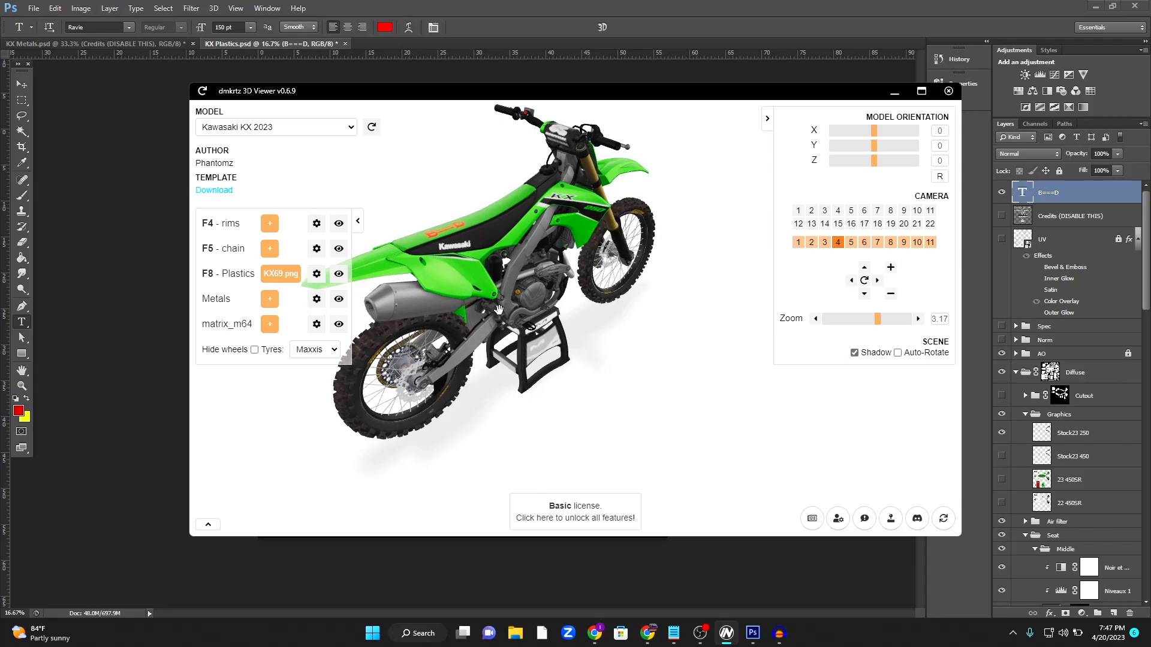
{"action": "left_click_drag", "start_coordinate": [516, 333], "coordinate": [511, 279]}
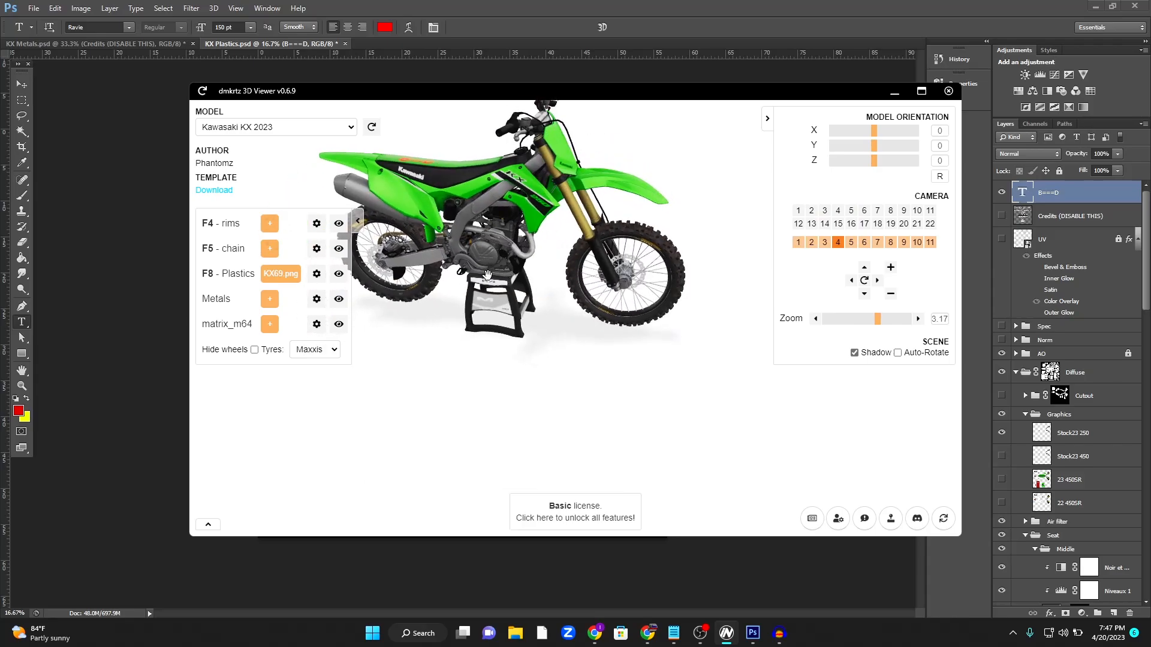